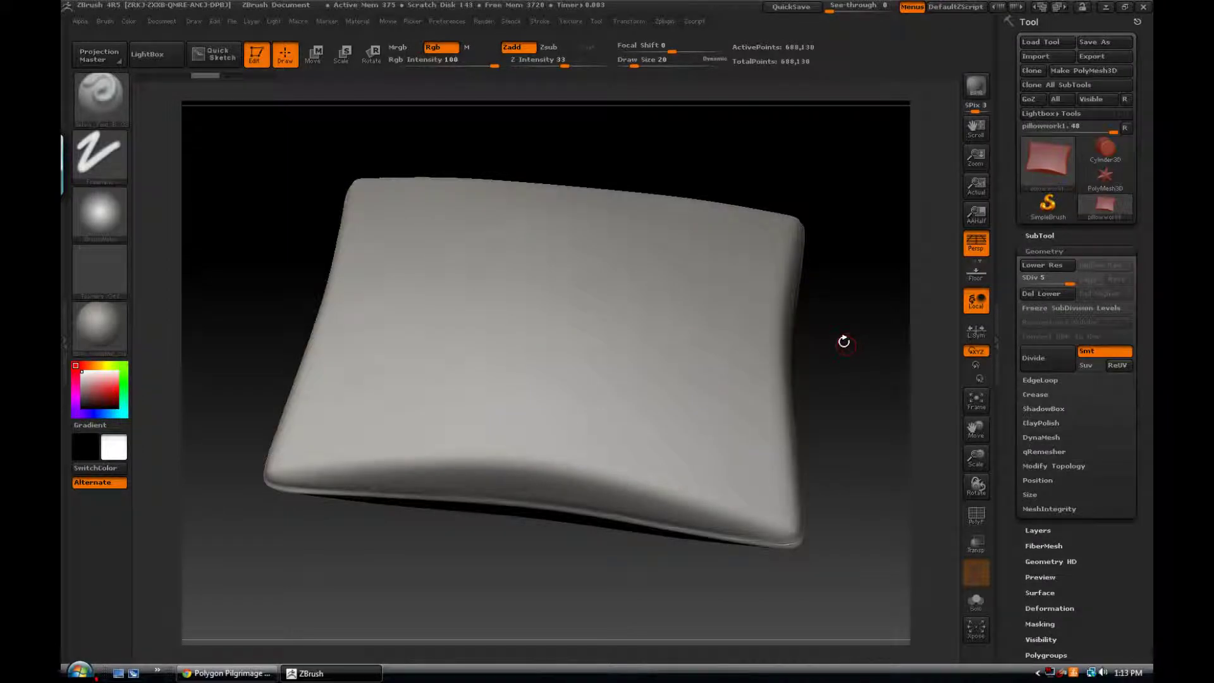
Apply the zbro_modeling_clay material to the pillow
drag(835, 339, 854, 370)
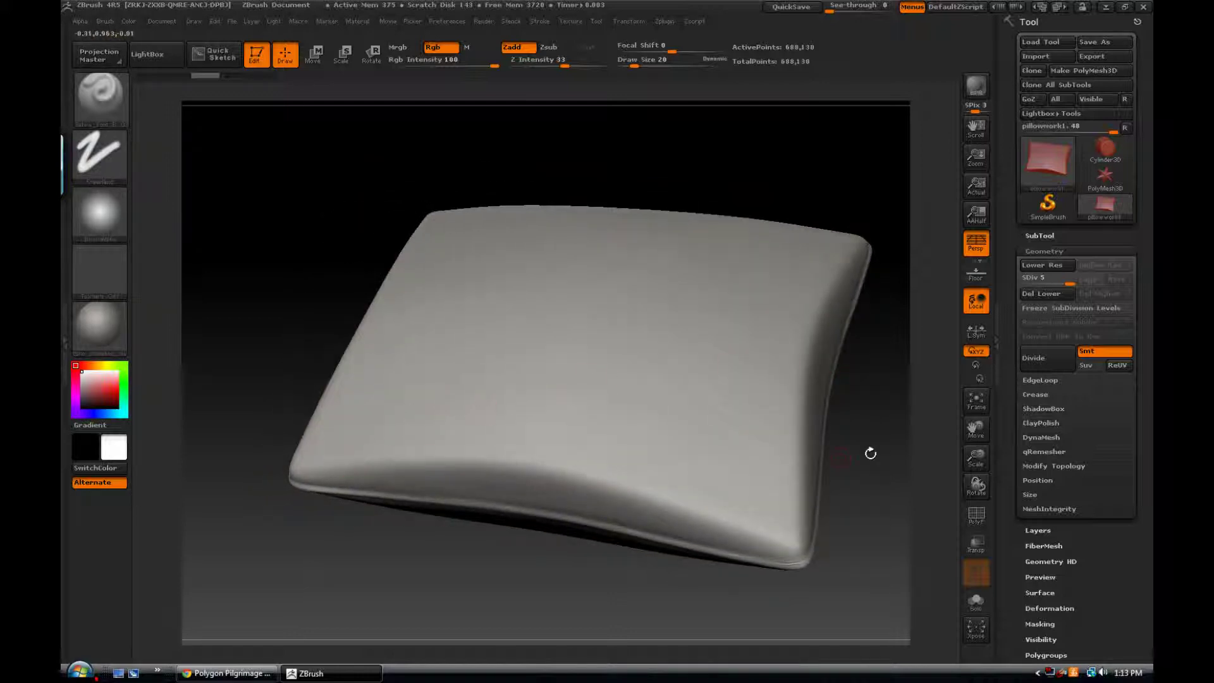
drag(857, 440, 867, 450)
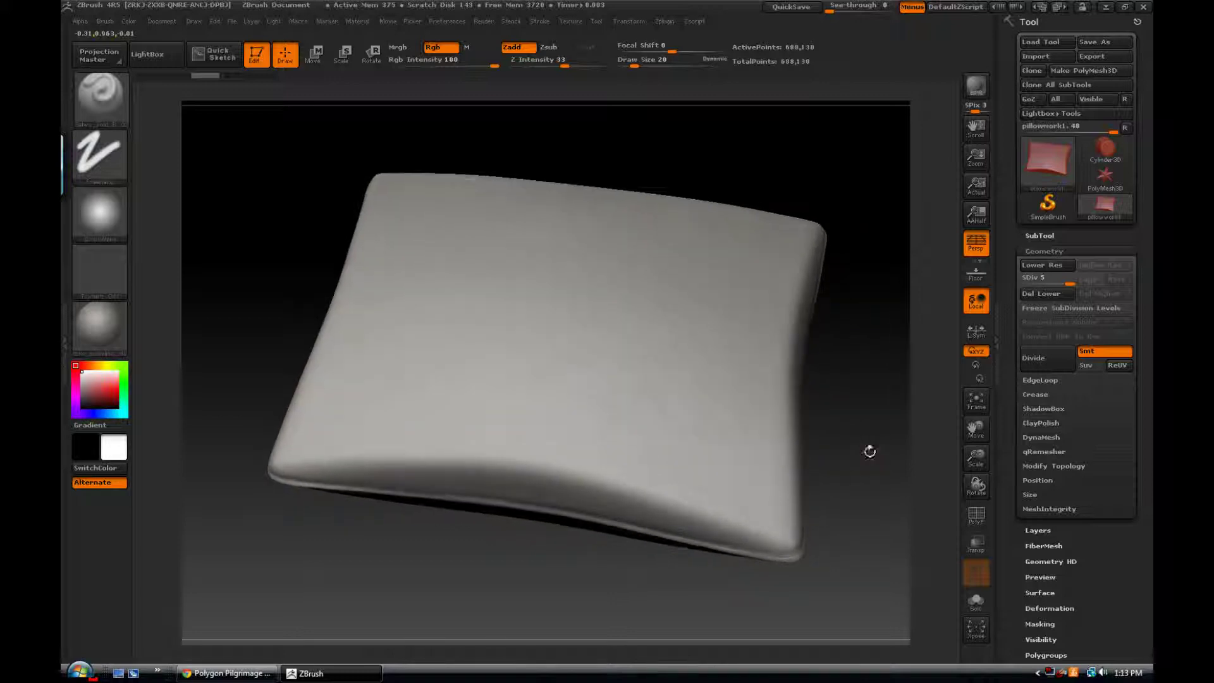
mouse_move(865, 377)
mouse_down()
mouse_move(868, 342)
mouse_move(861, 377)
mouse_up()
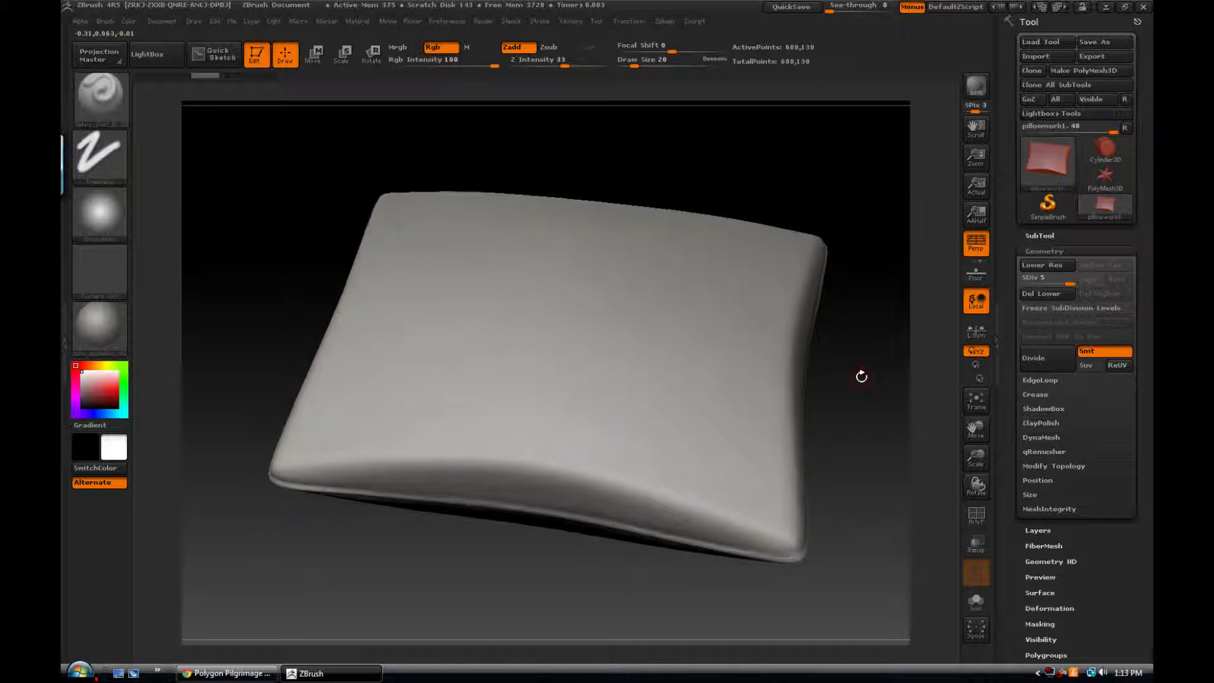
click(107, 338)
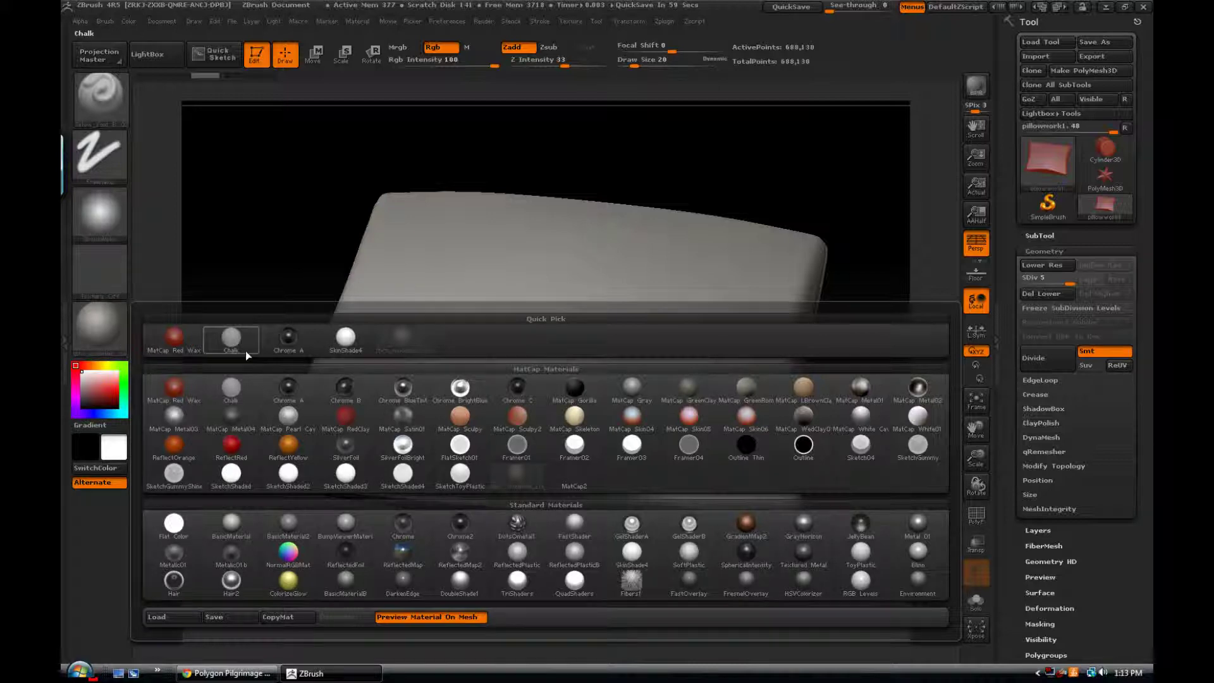
mouse_move(523, 478)
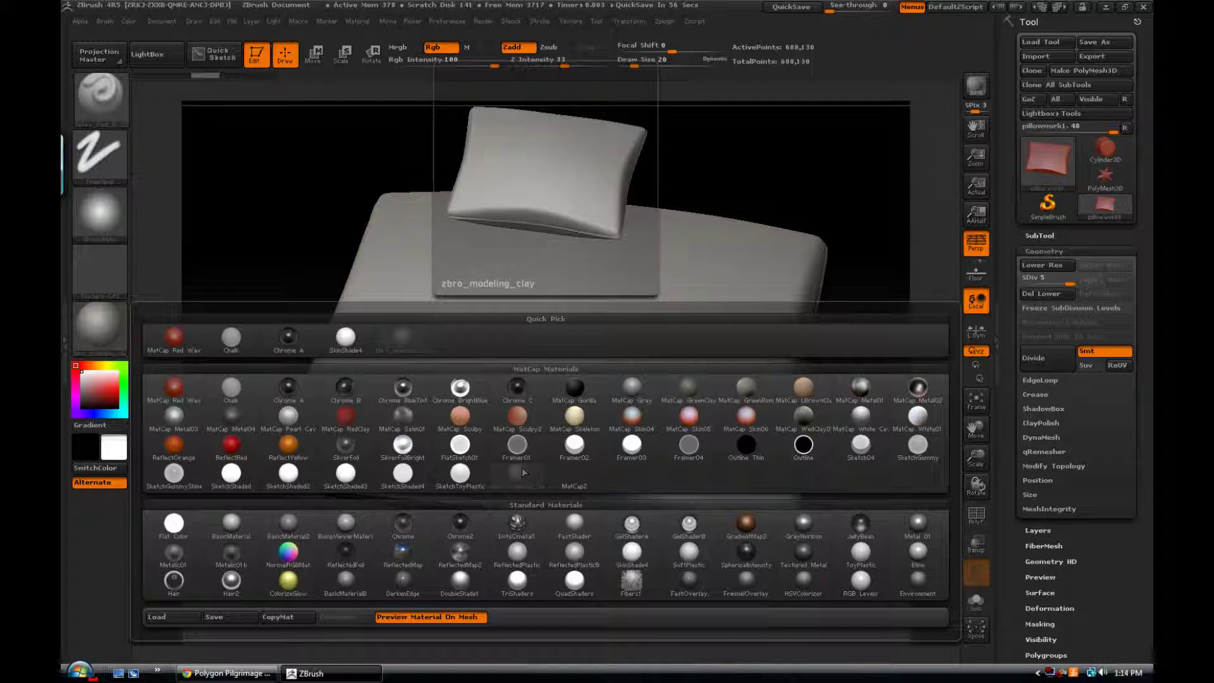
click(522, 472)
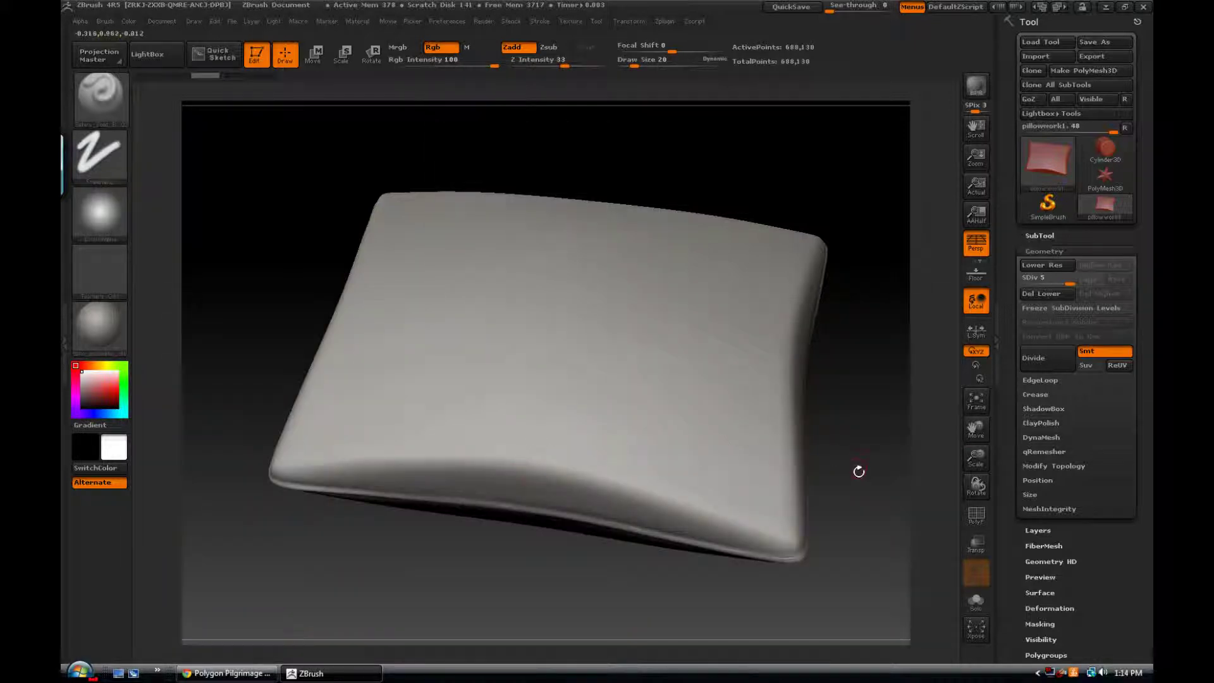
drag(859, 472, 841, 449)
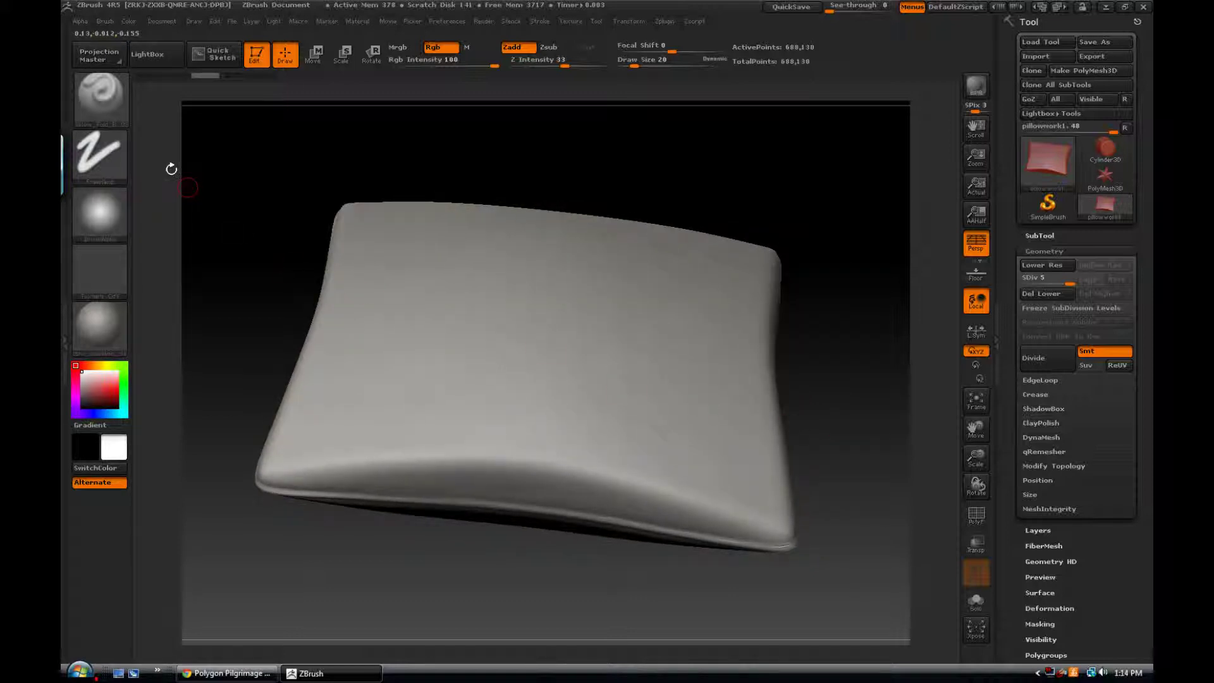
Sculpt short diagonal folds into the pillow's near-left corner with draw size 20 and Z intensity 33
click(103, 111)
drag(281, 519, 278, 500)
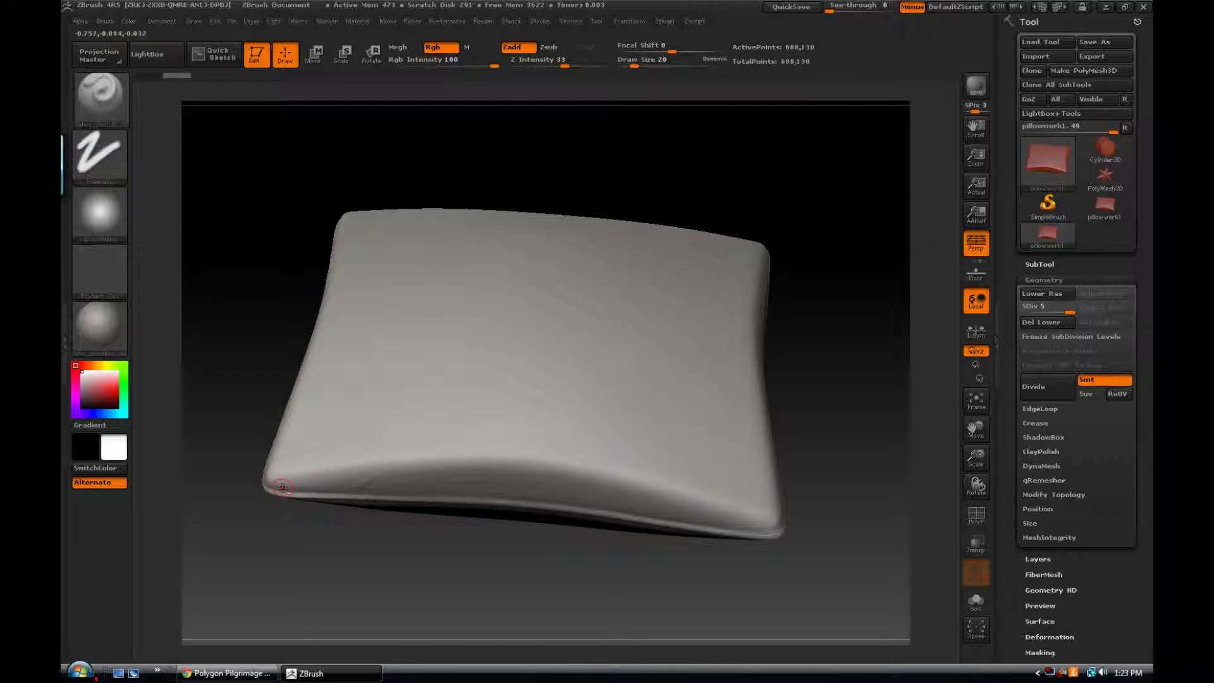
drag(327, 459, 328, 461)
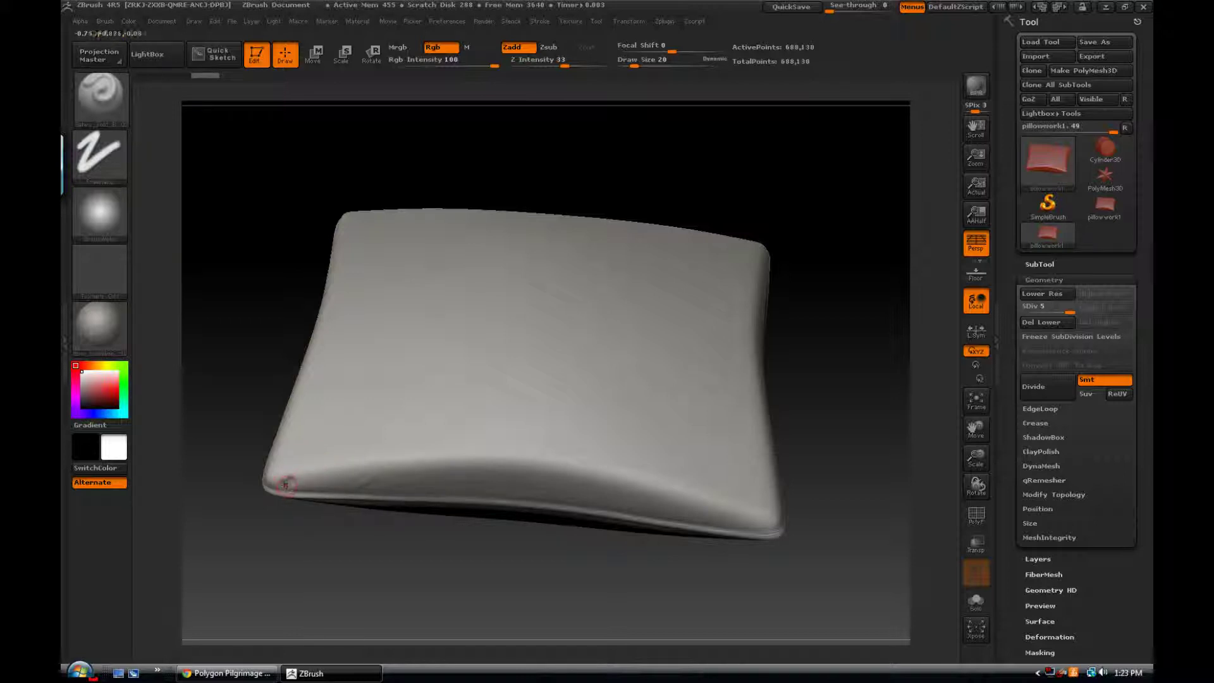
drag(284, 484, 319, 466)
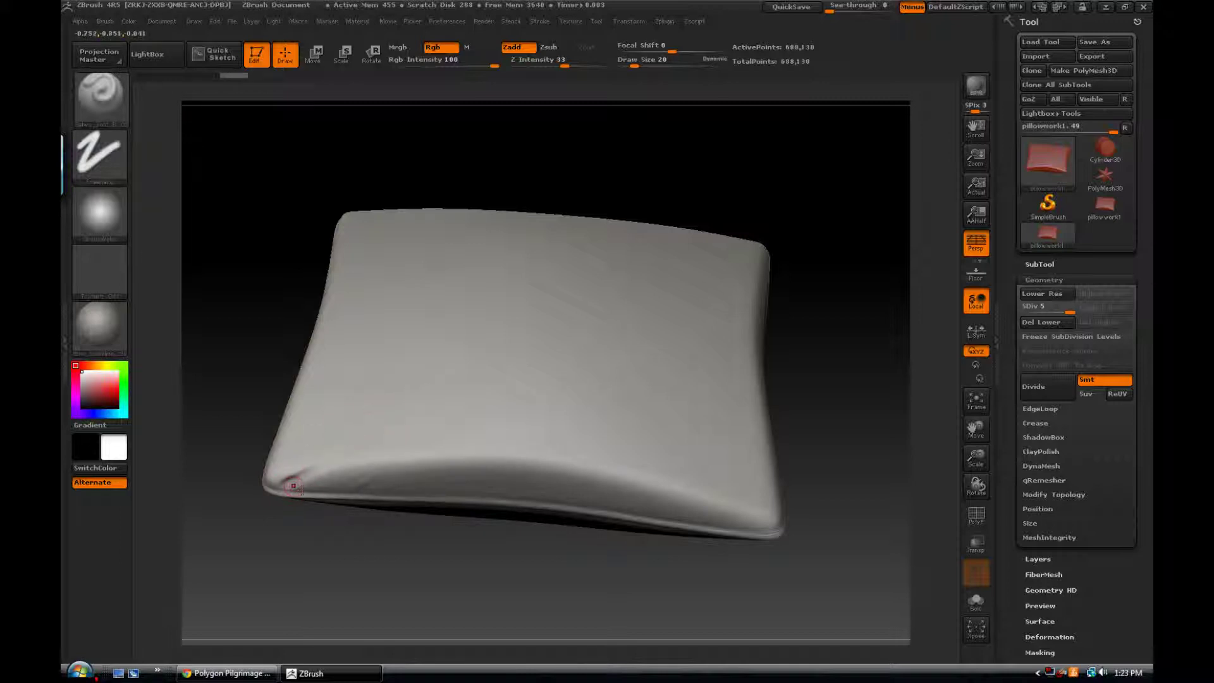
drag(305, 522, 424, 521)
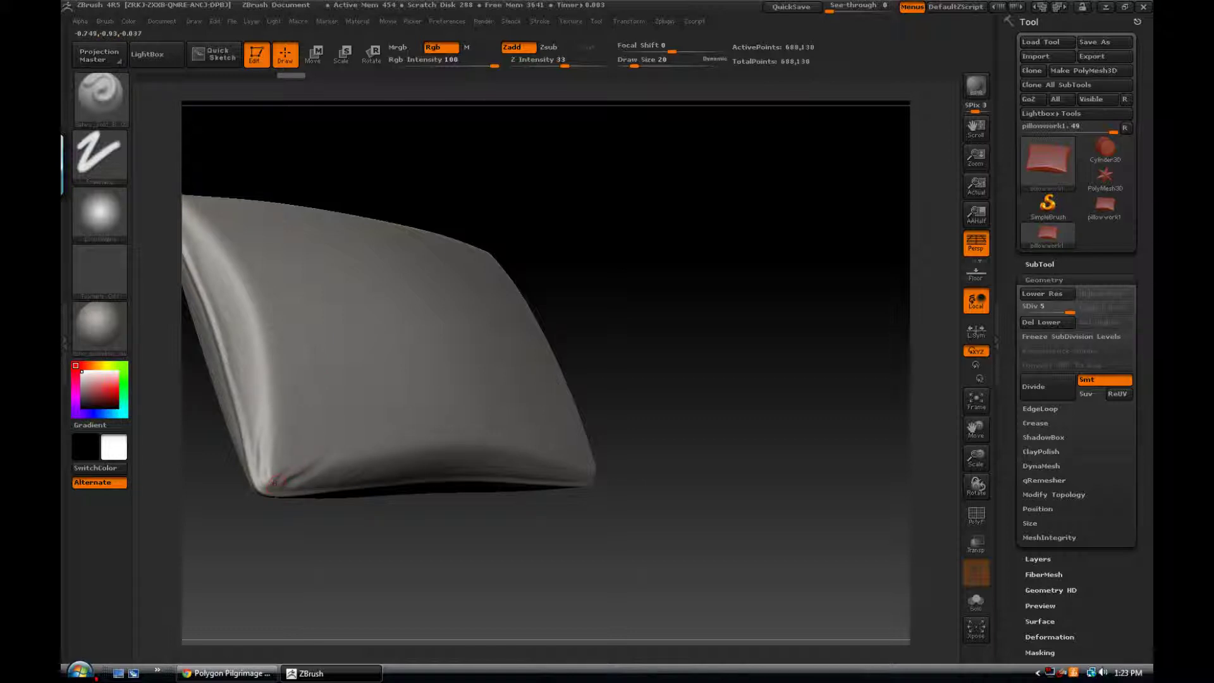
drag(345, 522, 316, 508)
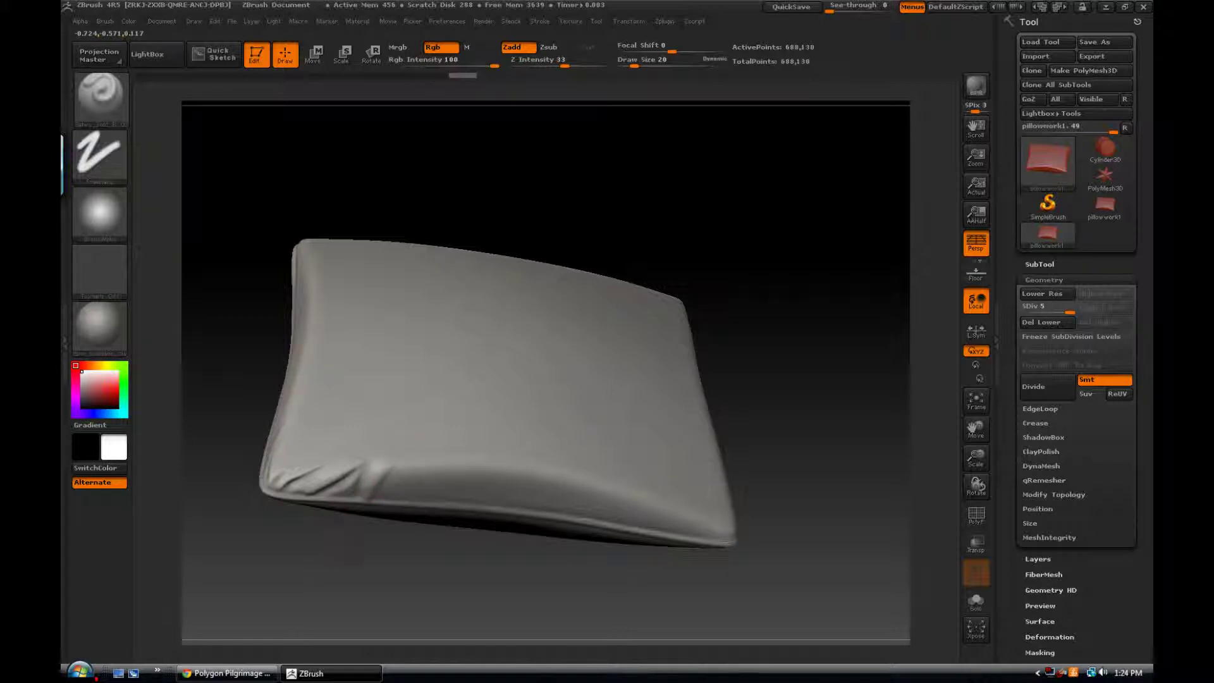
Reduce the draw size to 16 and sculpt folds radiating from the pillow's near-right corner onto its top surface
drag(337, 548, 479, 563)
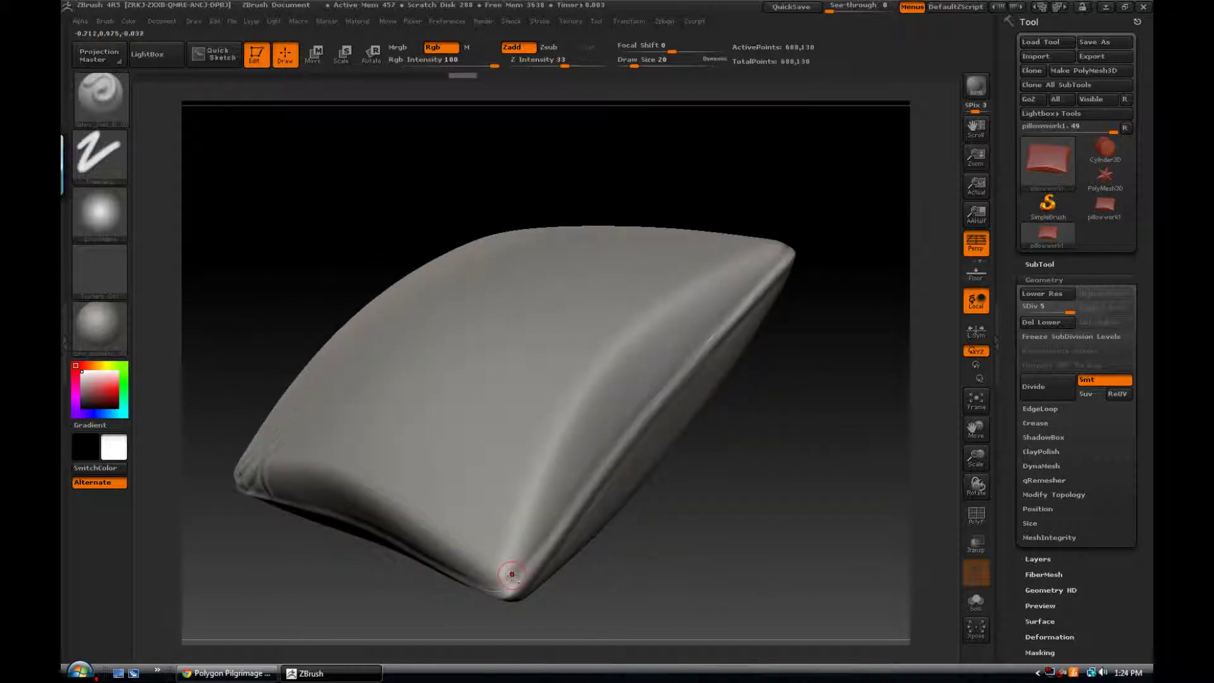
key(bracketleft)
drag(509, 577, 517, 523)
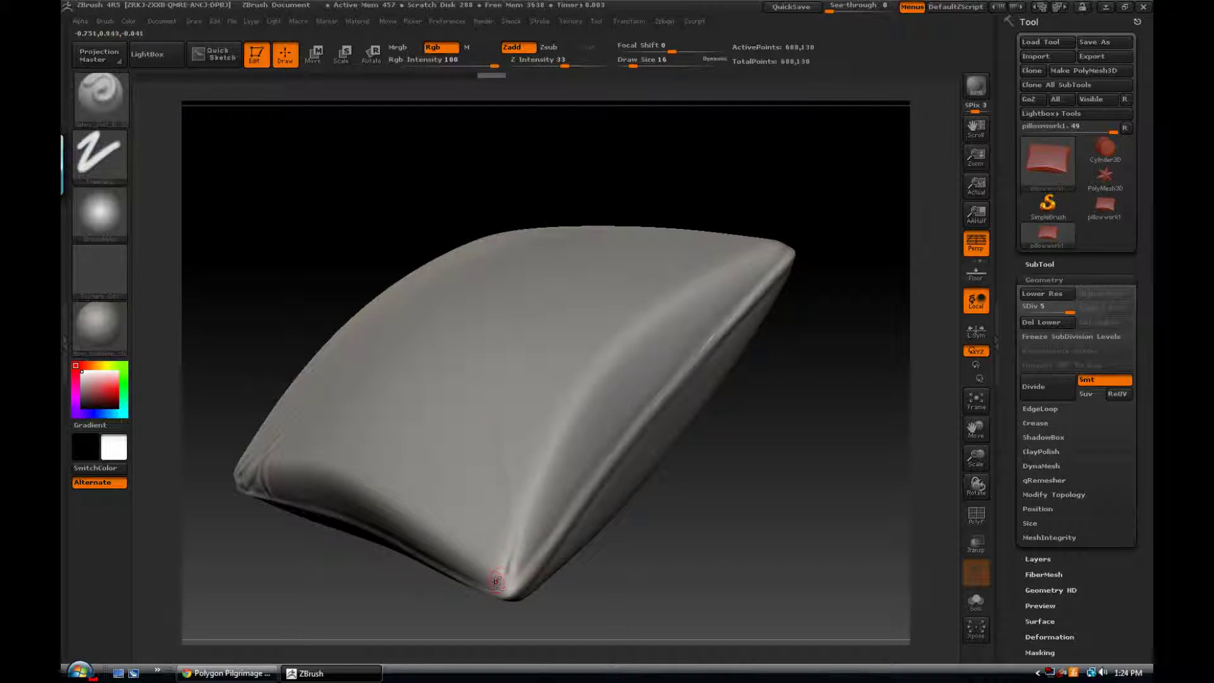
drag(505, 611, 572, 581)
drag(466, 572, 432, 548)
drag(561, 603, 508, 577)
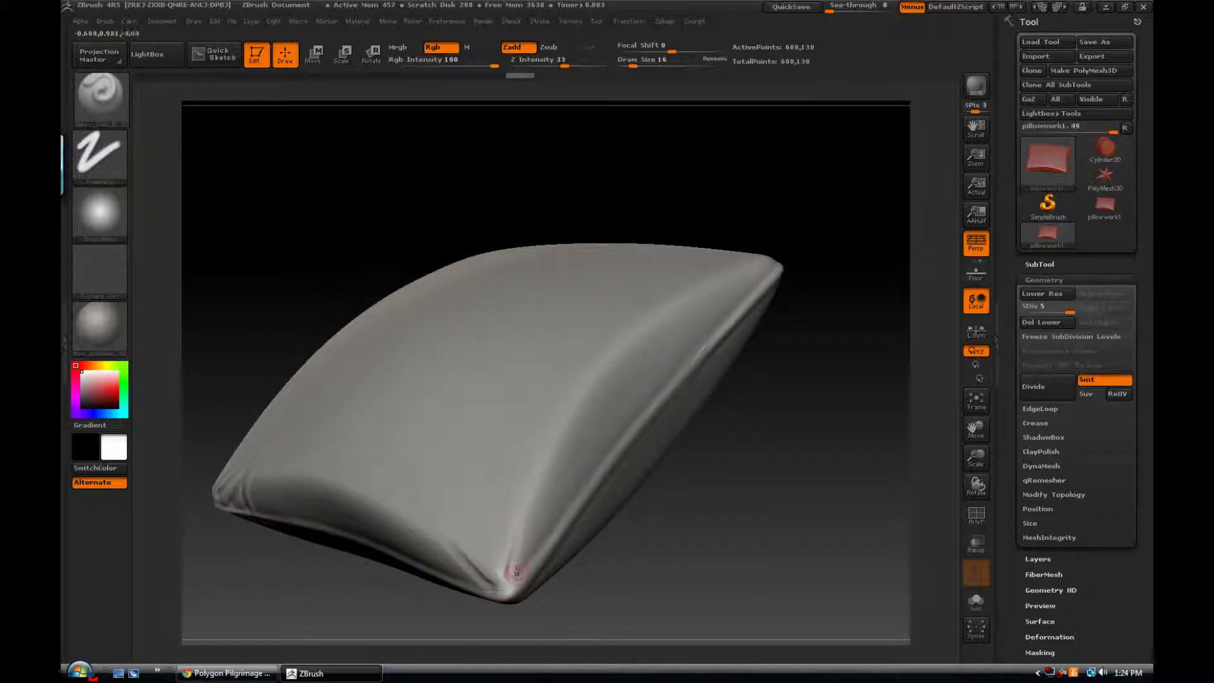
drag(513, 479, 501, 572)
drag(511, 519, 493, 509)
mouse_move(441, 595)
mouse_down()
mouse_move(469, 585)
mouse_move(370, 523)
mouse_up()
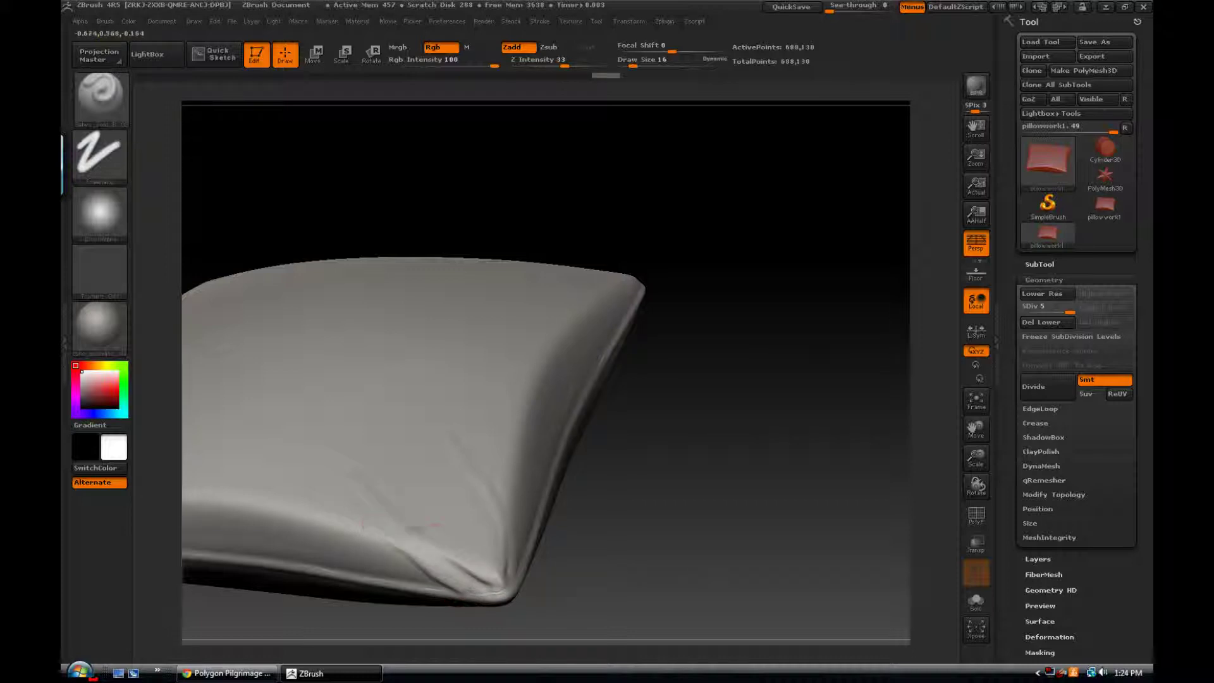
mouse_move(595, 548)
mouse_down()
mouse_move(562, 497)
mouse_move(588, 563)
mouse_up()
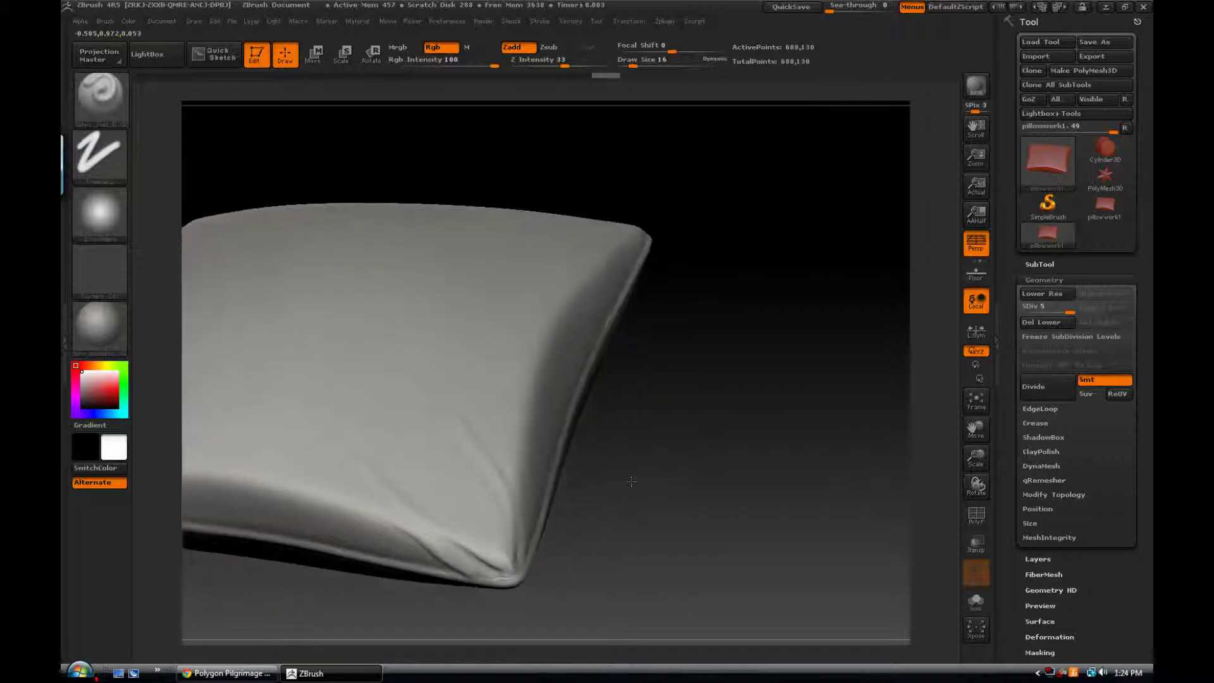
Lower the pillow to subdivision level 3 and smooth the outer fold ends at the near-right corner with draw size 44
drag(631, 482, 438, 503)
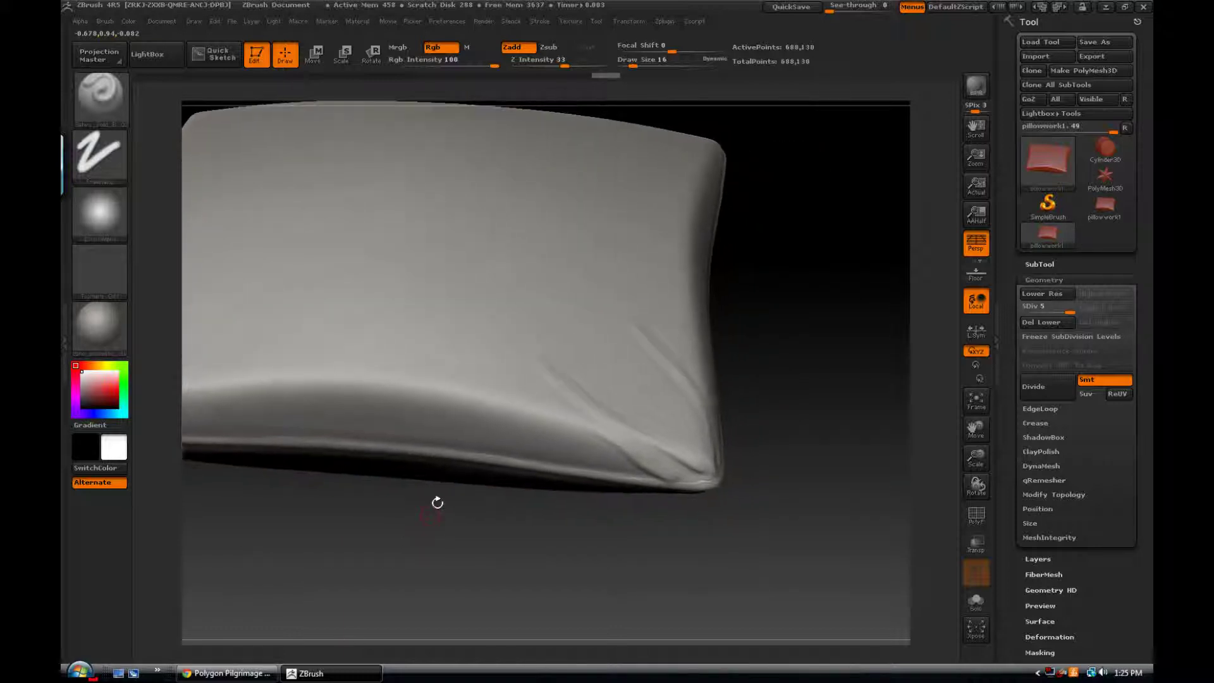
drag(1070, 312, 1050, 309)
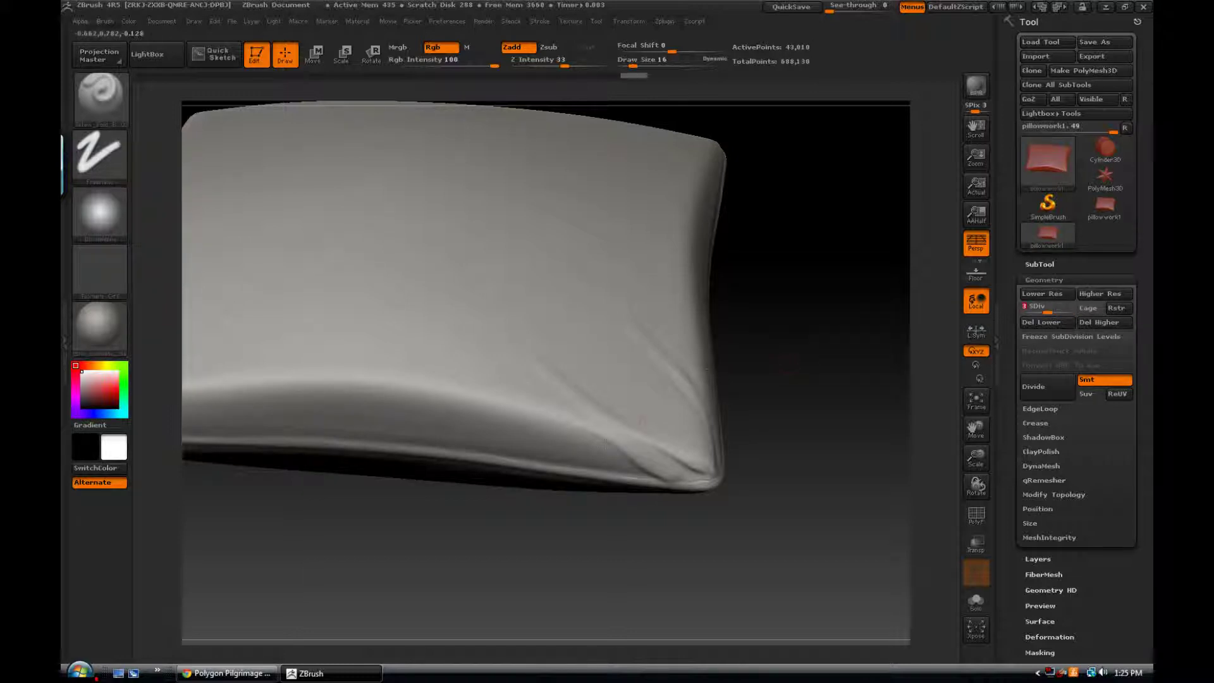
key(bracketright)
key(bracketright)
key(shift)
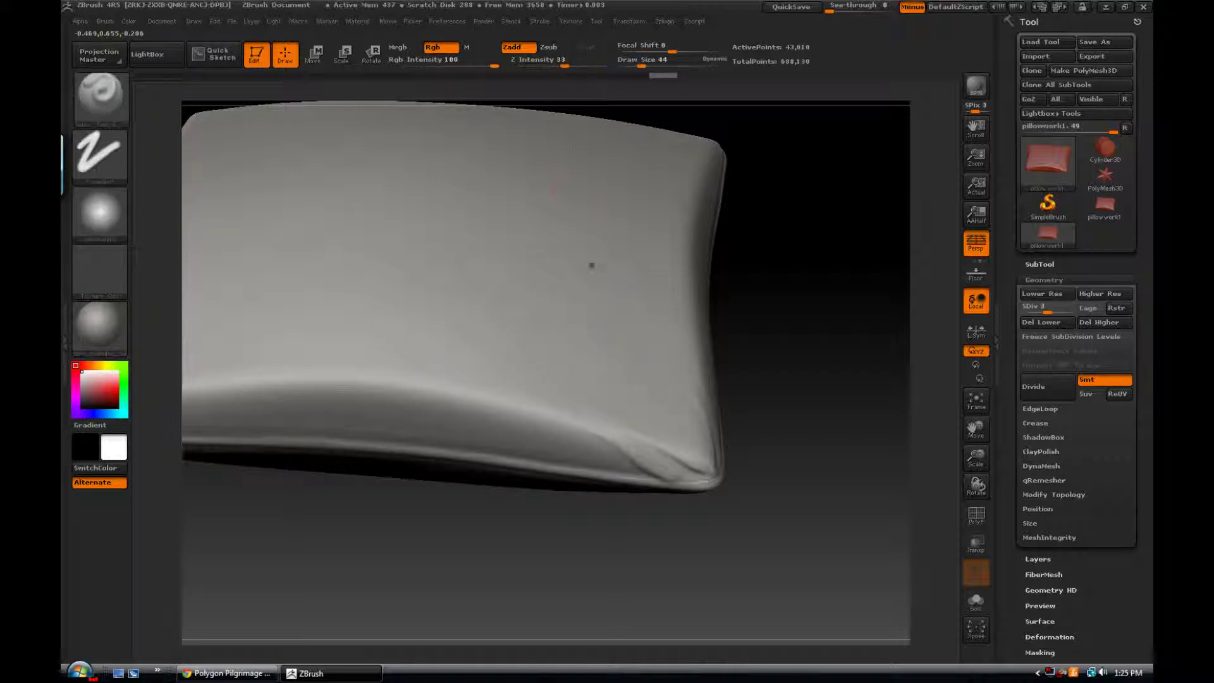
key(shift)
Set the Smooth brush's Z intensity to 21 and soften the near-right corner folds at subdivision level 4
shift+click(565, 66)
shift+drag(565, 68, 551, 68)
mouse_move(816, 430)
mouse_down()
mouse_move(801, 432)
mouse_move(781, 385)
mouse_up()
key(shift)
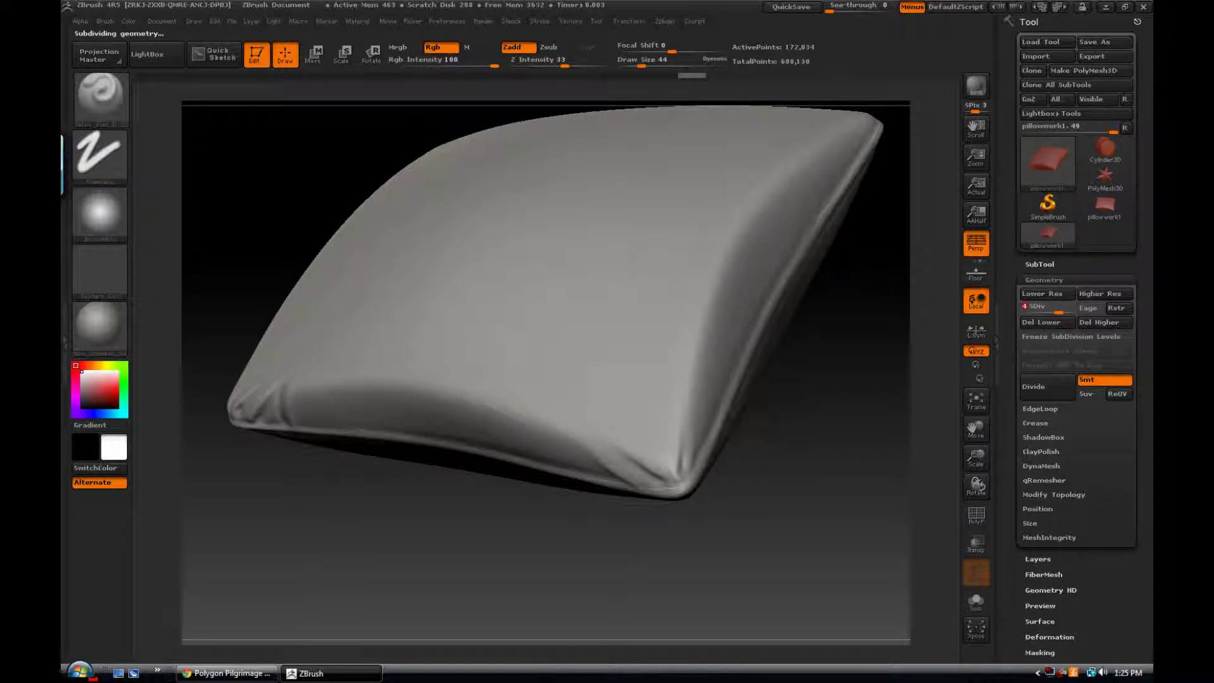
drag(805, 412, 749, 391)
key(shift)
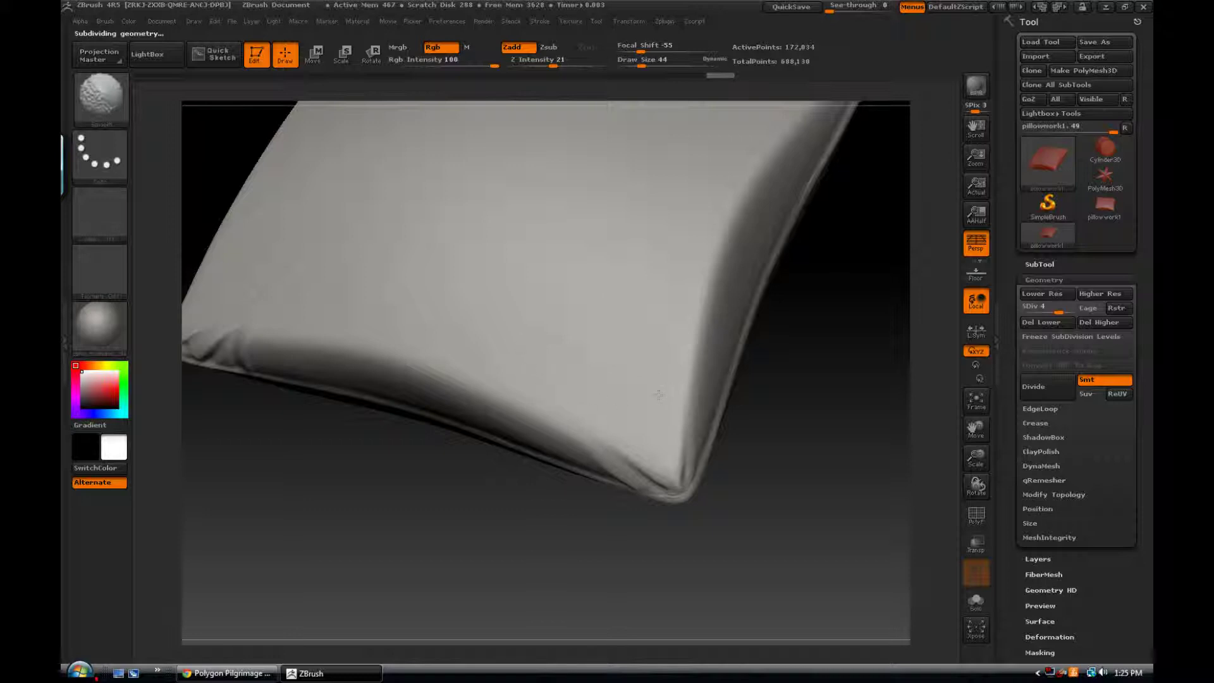
Raise the pillow to subdivision level 5 and smooth the folds at the near-right corner
click(1070, 310)
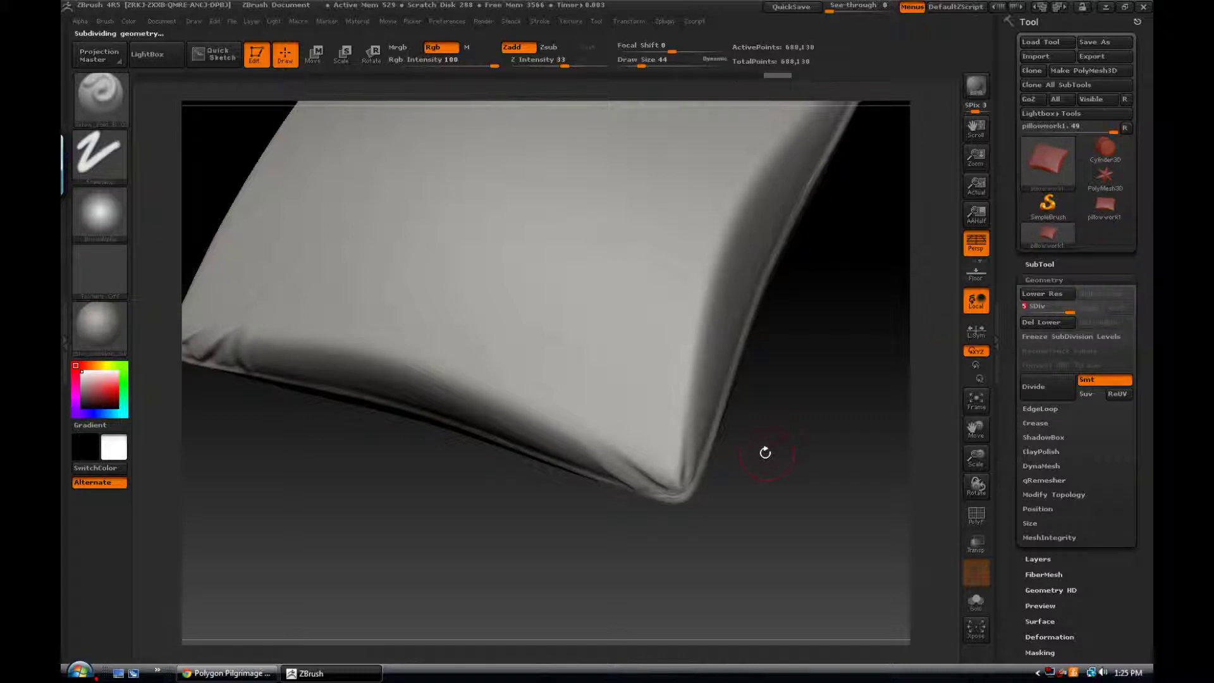
drag(765, 437, 699, 425)
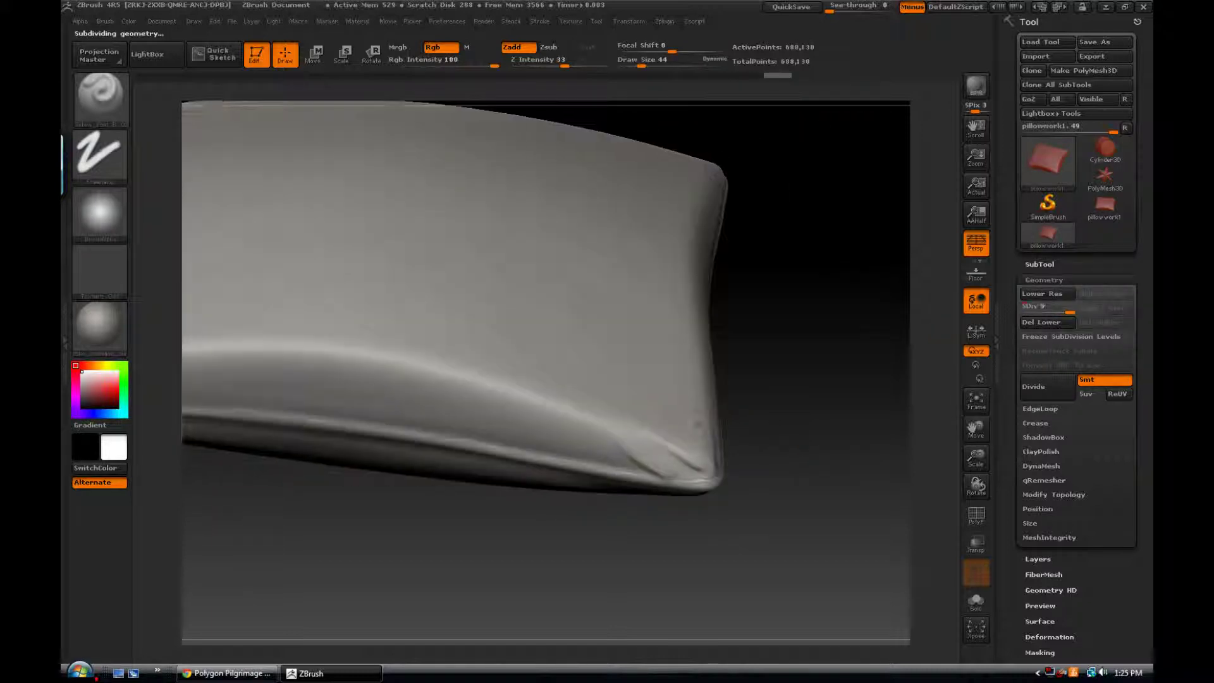
key(shift)
mouse_move(753, 384)
mouse_down()
mouse_move(797, 399)
mouse_move(759, 418)
mouse_move(728, 461)
mouse_up()
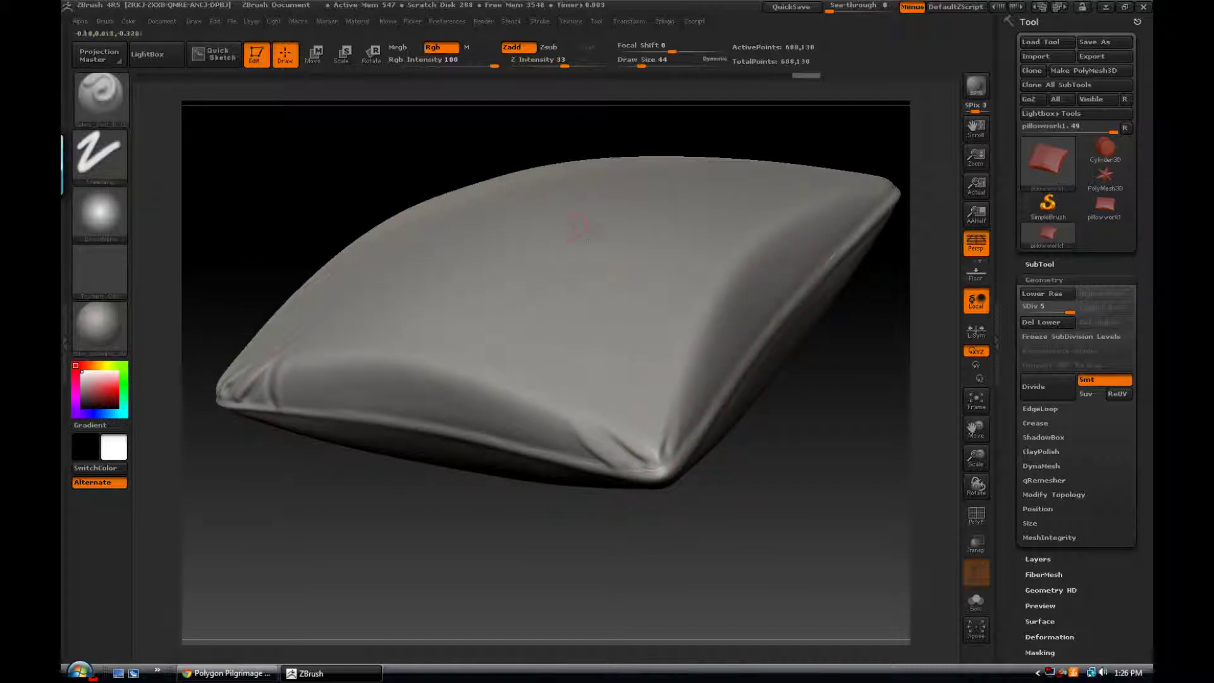
Lower the pillow to subdivision level 3 and smooth the upper fold ends at the near-left corner
drag(333, 509, 548, 497)
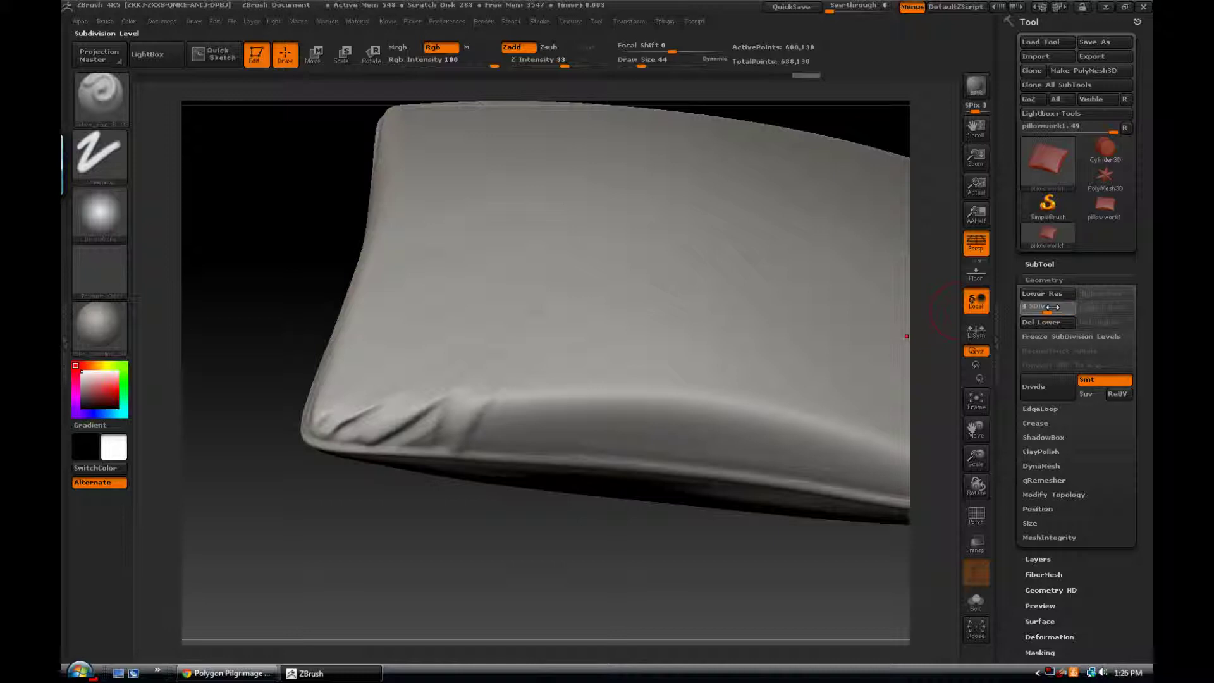
drag(1053, 307, 1040, 307)
key(shift)
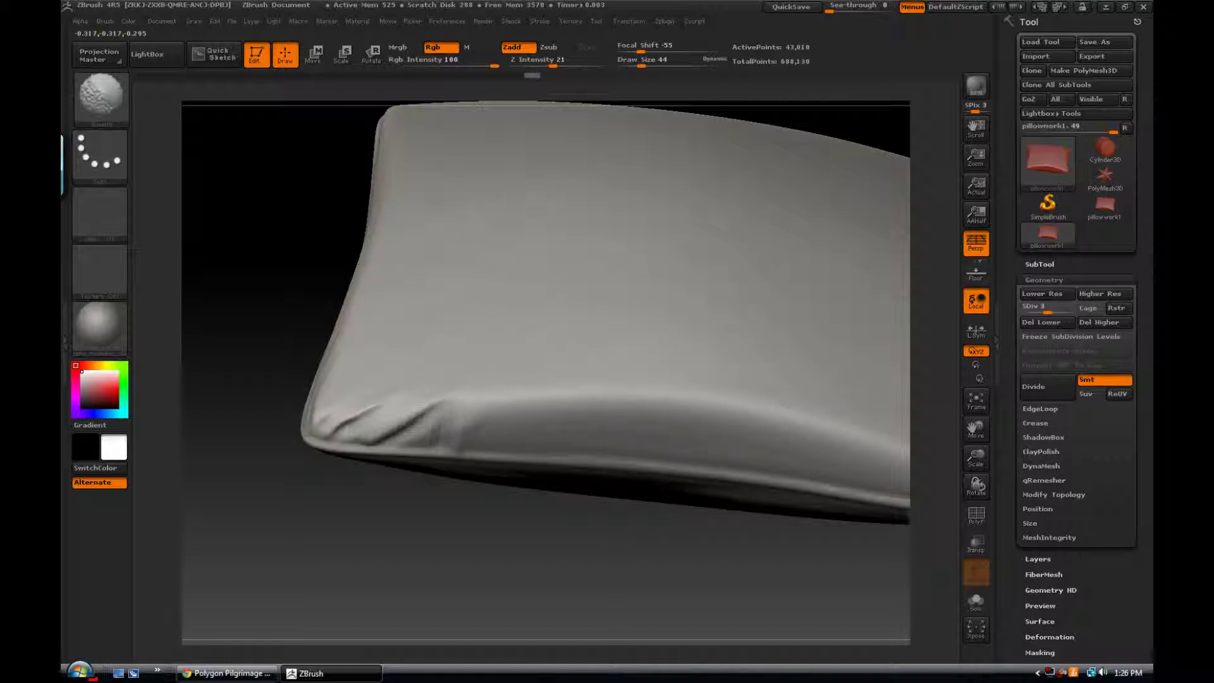
shift+drag(473, 398, 437, 406)
Raise the pillow to subdivision level 4 and smooth the near-left corner folds further
drag(1046, 311, 1051, 312)
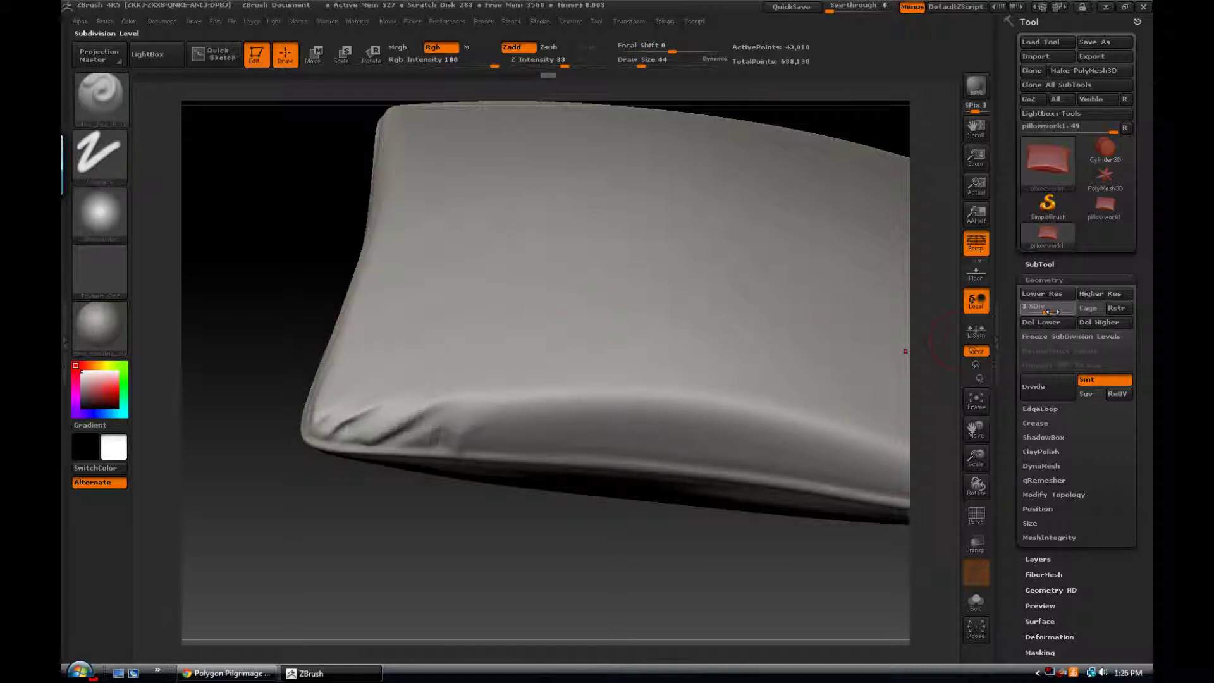
drag(457, 518, 420, 523)
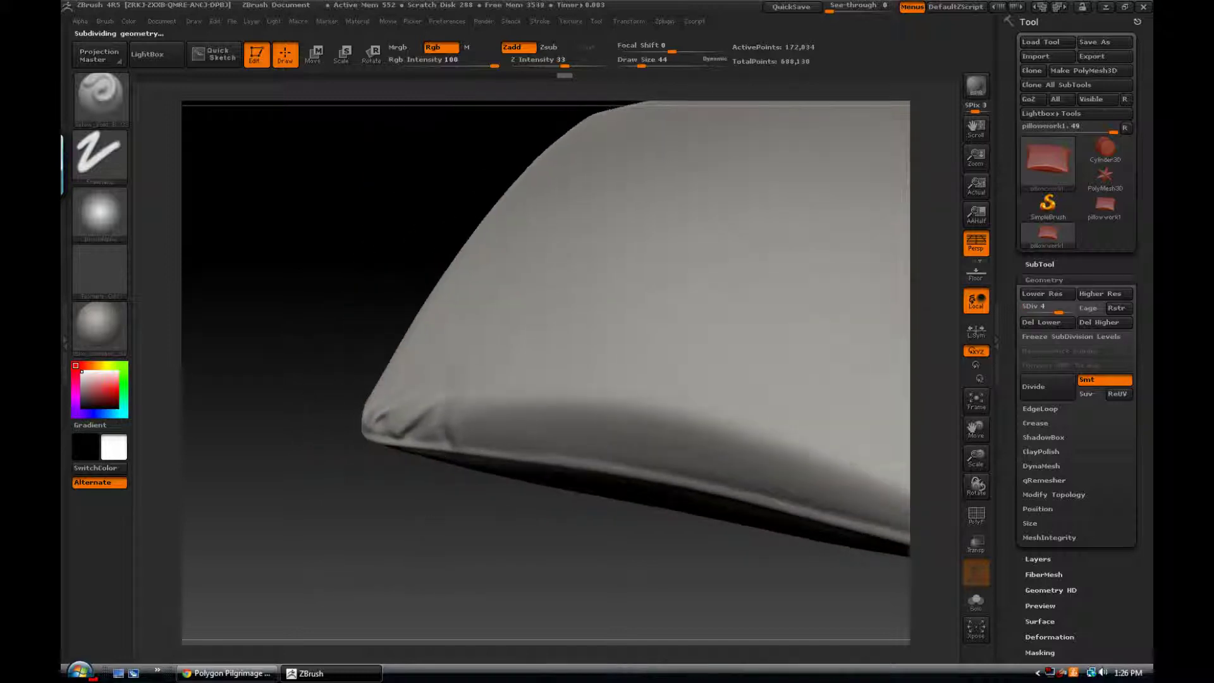
key(shift)
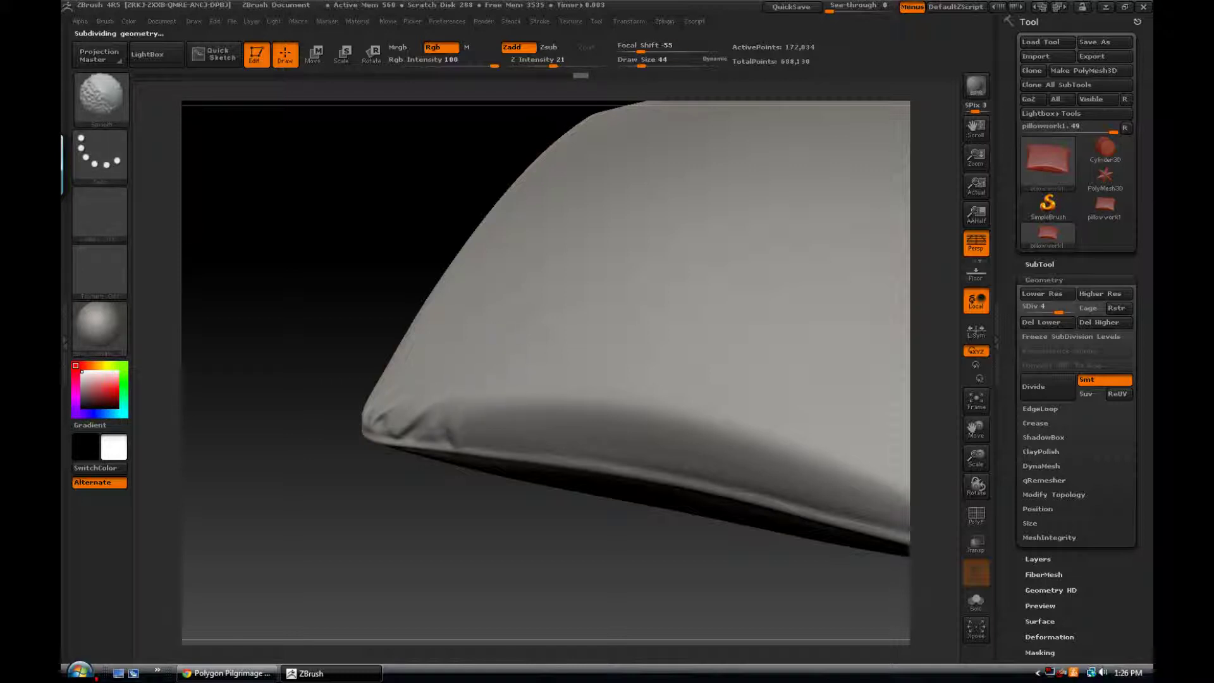
drag(402, 523, 423, 529)
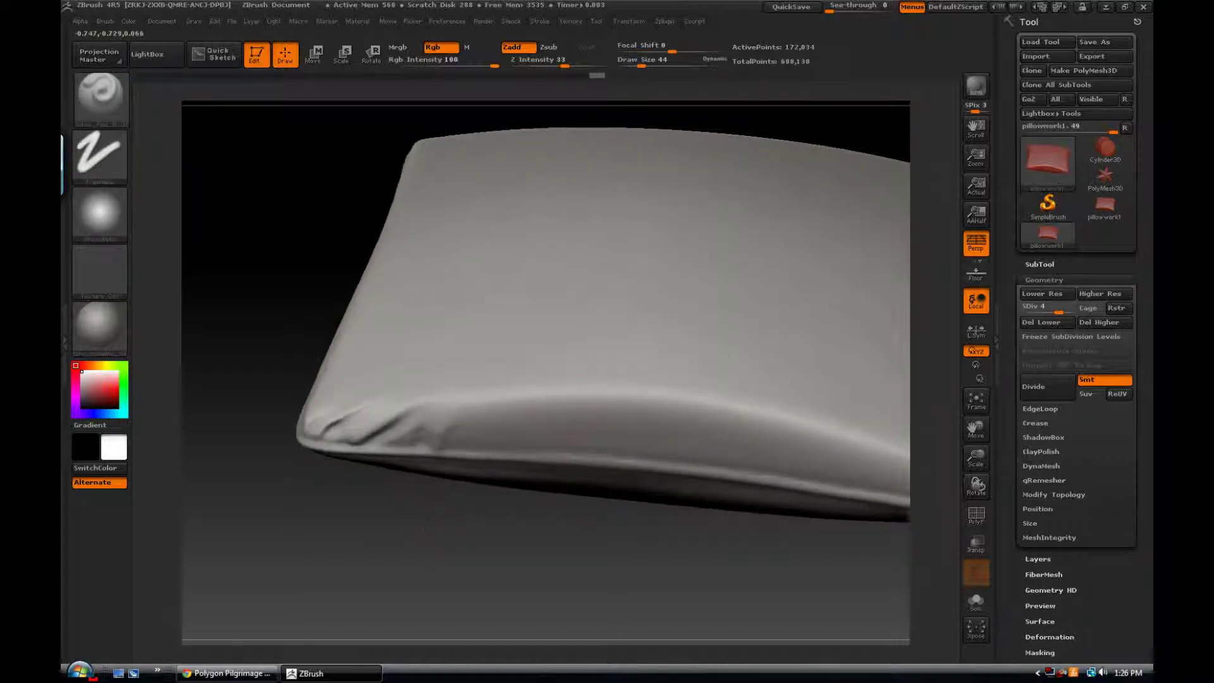
Return the pillow to subdivision level 5 and finish blending the near-left corner folds into the surface
key(d)
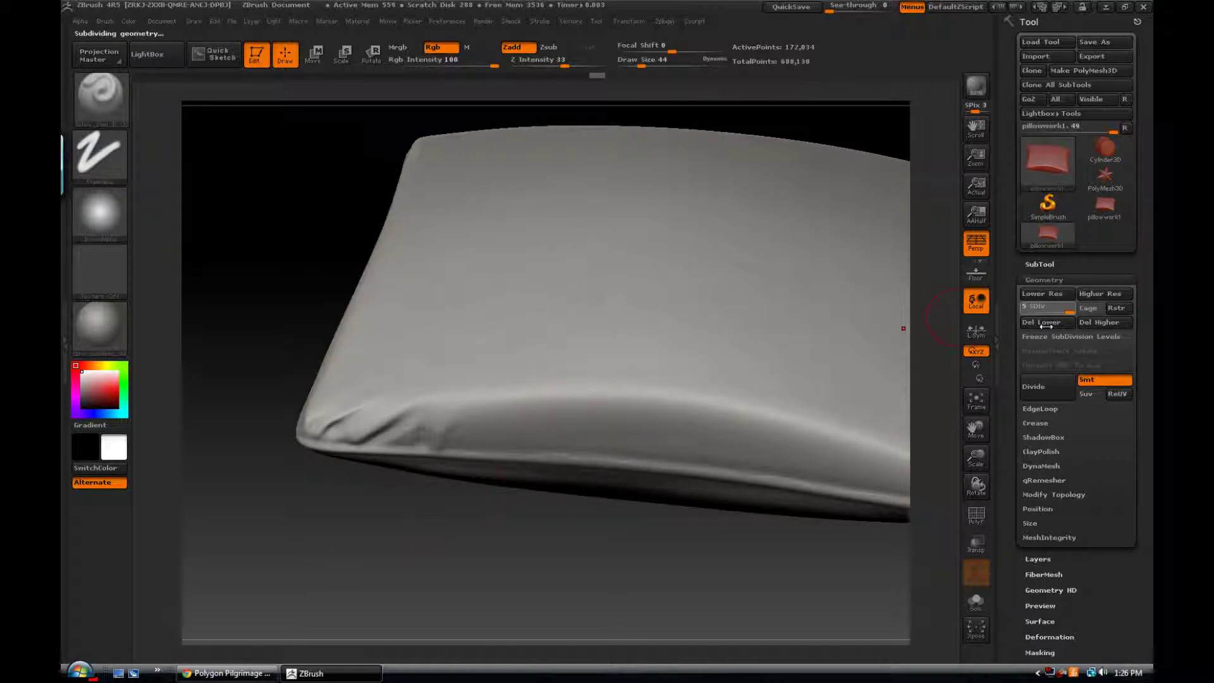
key(shift)
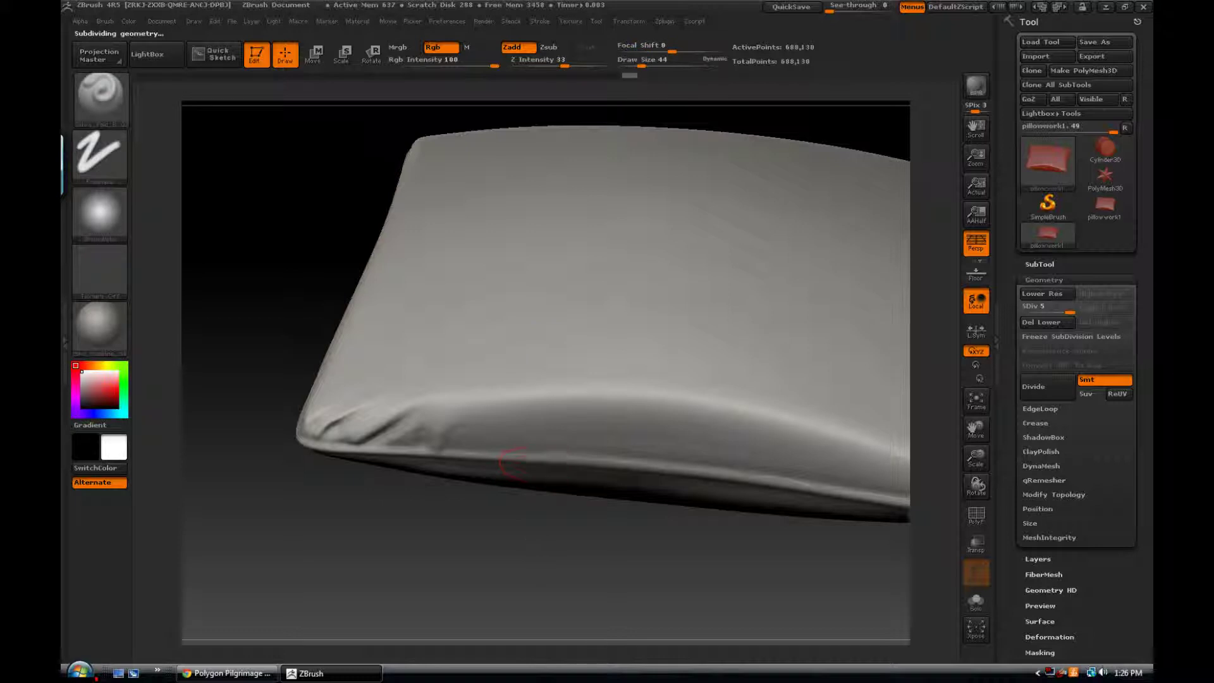
alt+drag(540, 568, 541, 506)
mouse_move(604, 538)
alt+mouse_down()
mouse_move(608, 524)
mouse_move(586, 526)
mouse_move(596, 516)
mouse_move(585, 551)
mouse_move(528, 537)
mouse_move(652, 534)
mouse_move(614, 512)
mouse_move(587, 521)
alt+mouse_up()
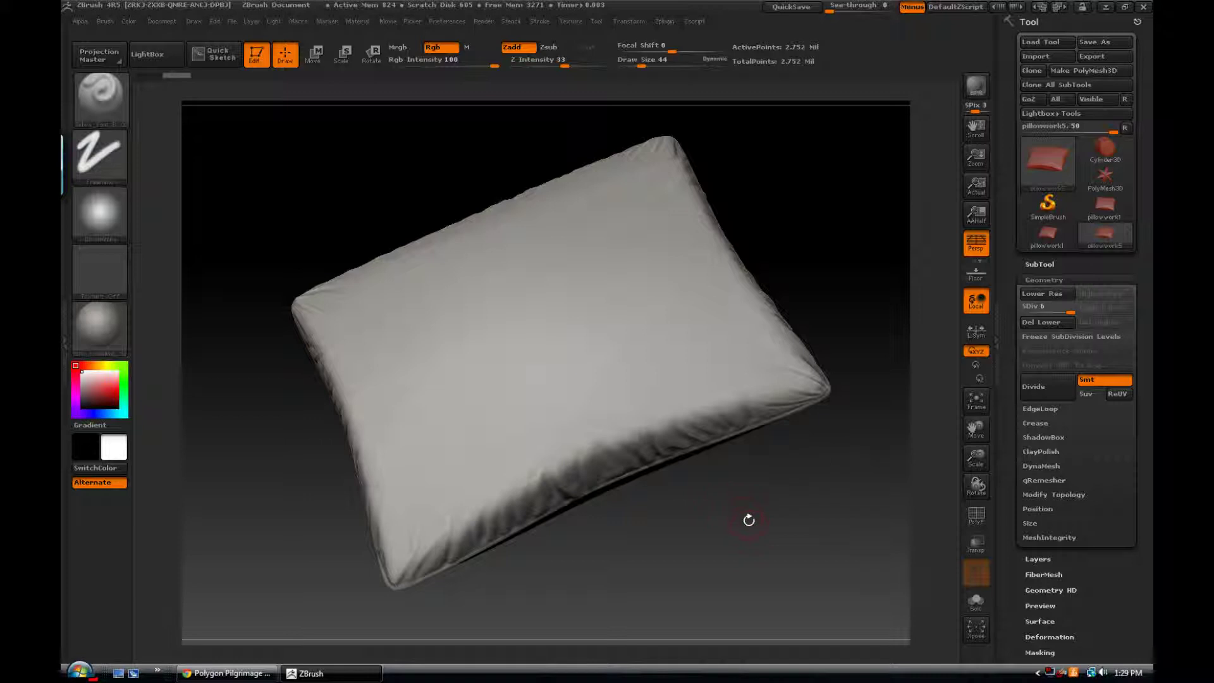
drag(755, 508, 784, 463)
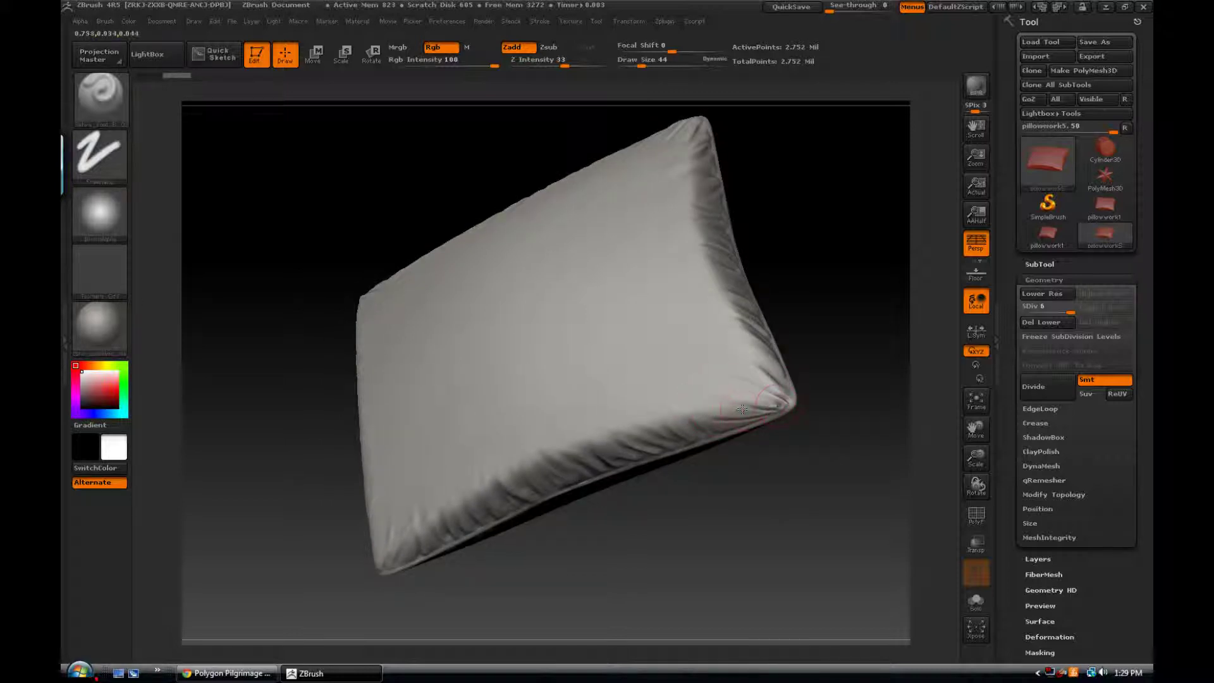
Inspect the smoothed corner and edge wrinkles at subdivision level 6, first up close and again with the whole pillow seen from a distance
drag(701, 508, 728, 487)
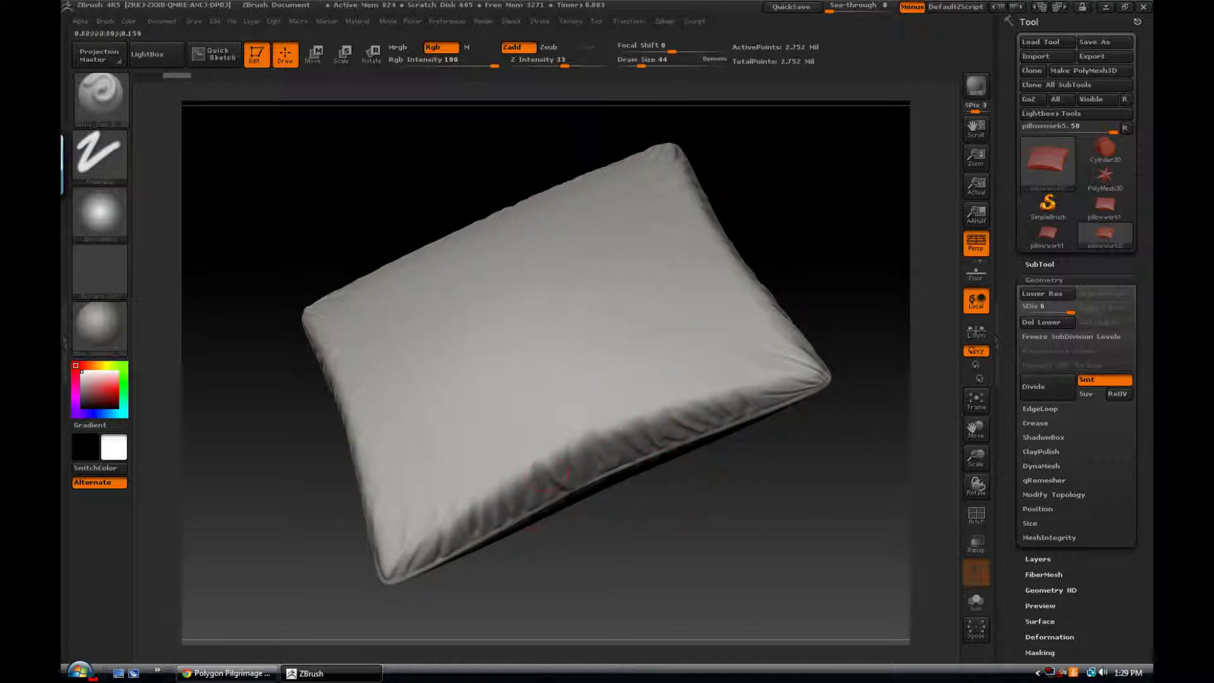
mouse_move(584, 541)
mouse_down()
mouse_move(629, 534)
mouse_move(623, 560)
mouse_up()
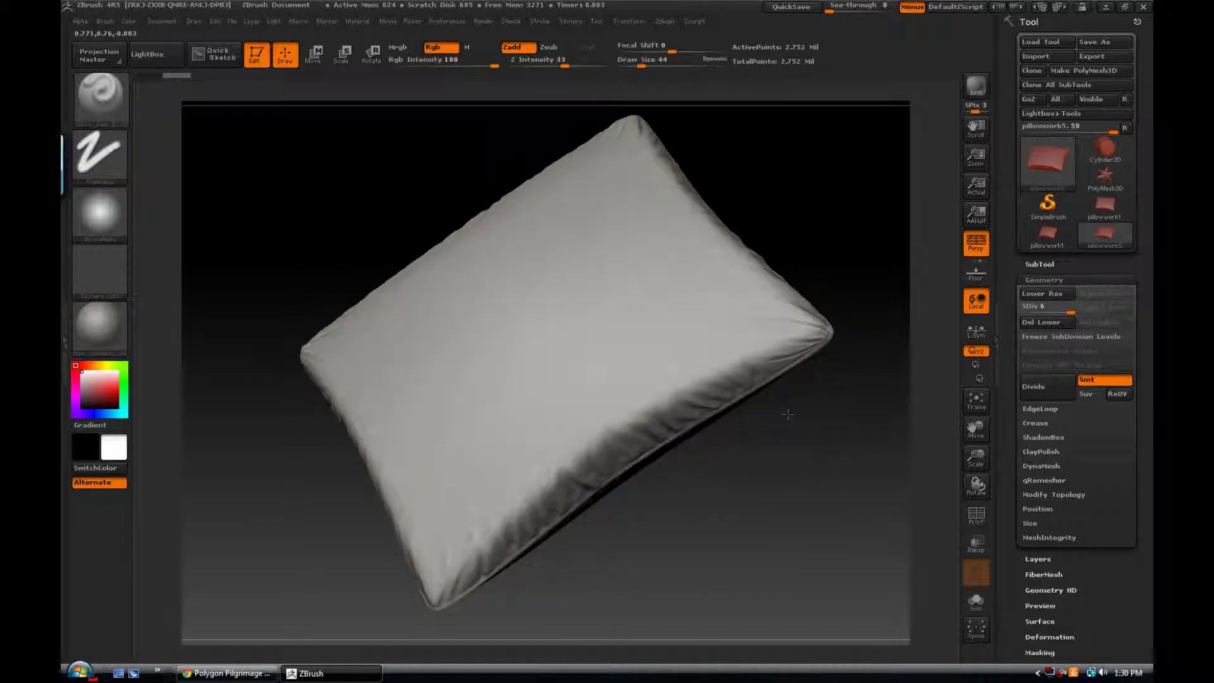
drag(786, 417, 743, 311)
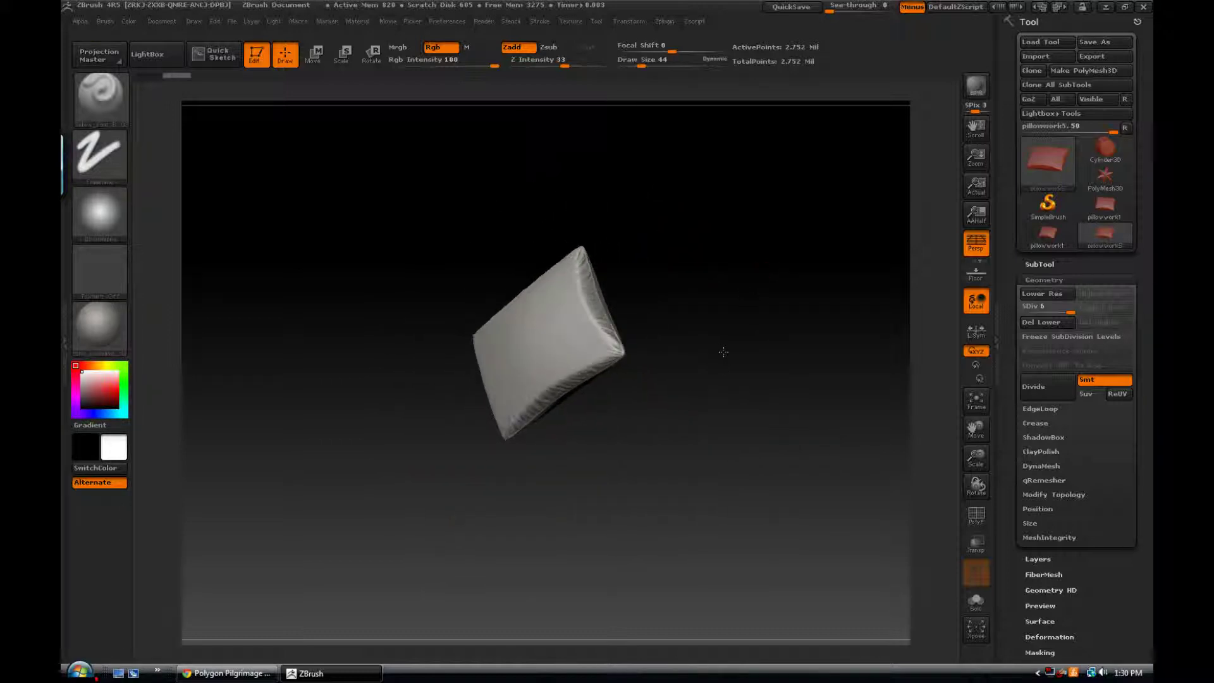
drag(724, 351, 745, 264)
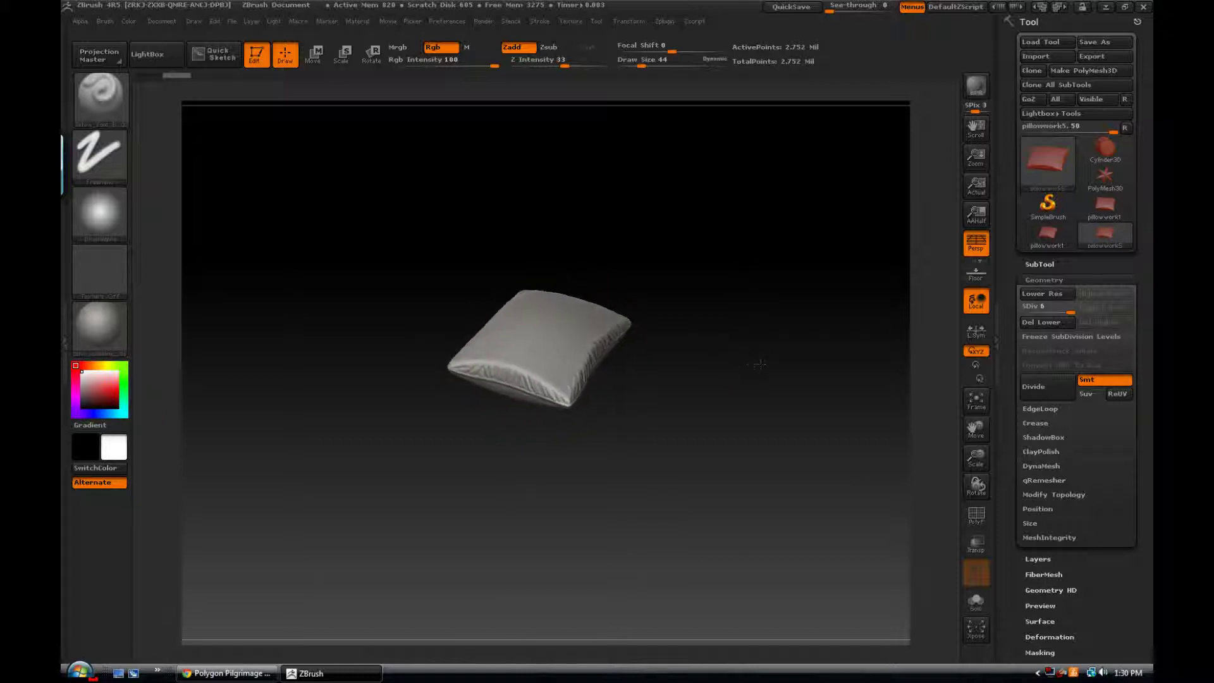
mouse_move(759, 364)
mouse_down()
mouse_move(793, 392)
mouse_move(744, 402)
mouse_move(749, 353)
mouse_up()
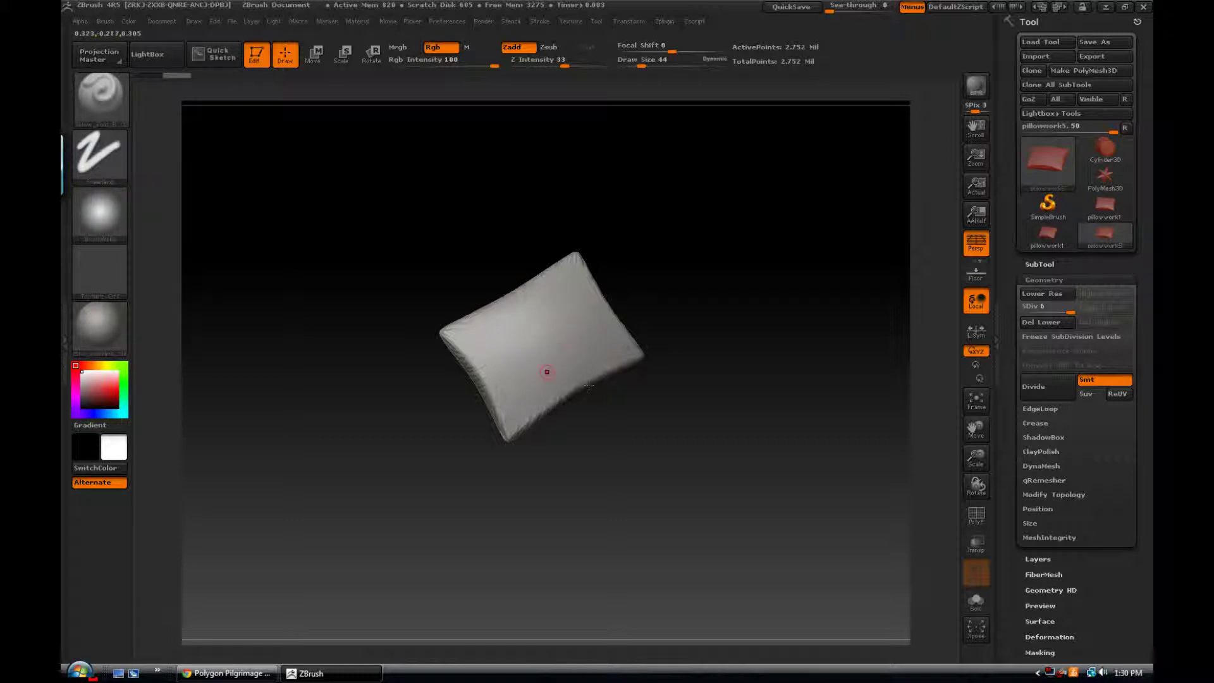
drag(620, 439, 625, 339)
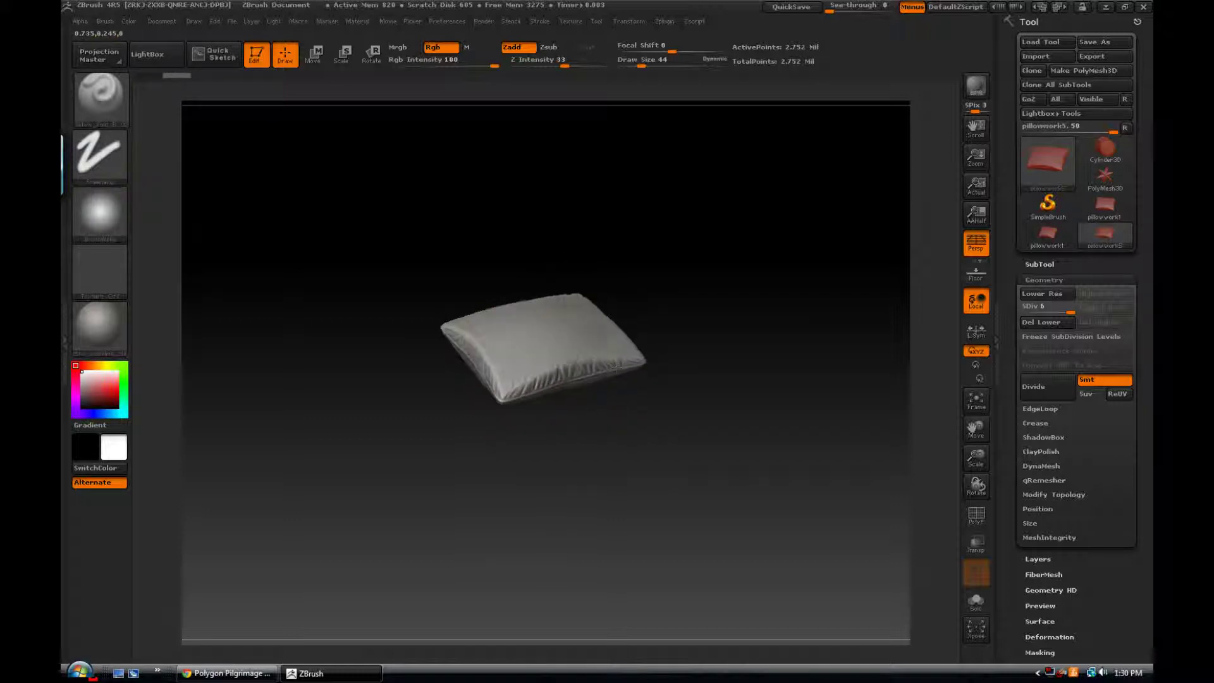
drag(617, 369, 621, 363)
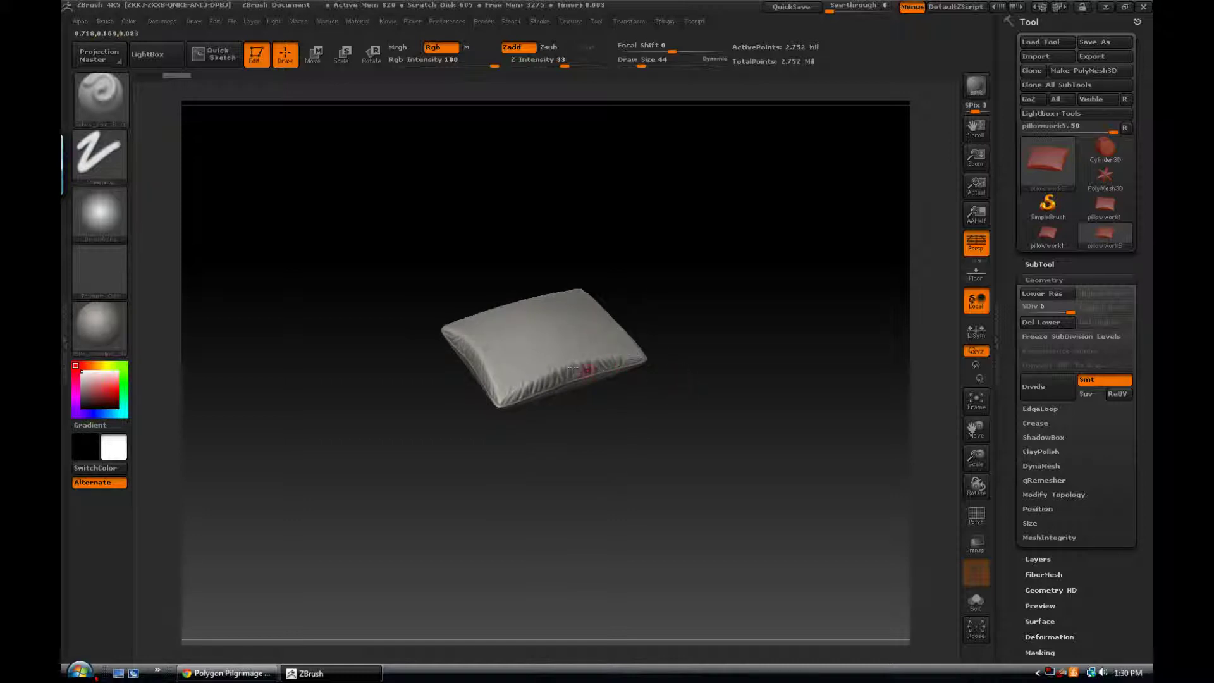
drag(584, 412, 593, 359)
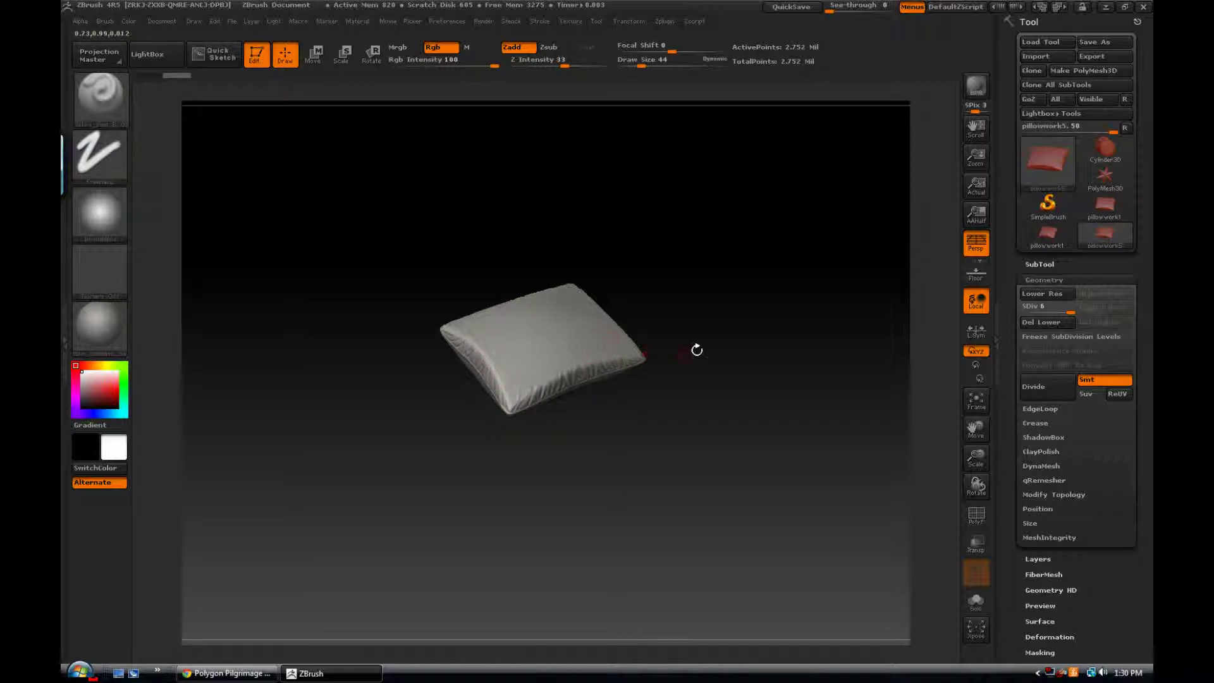
mouse_move(697, 350)
mouse_down()
mouse_move(651, 367)
mouse_move(657, 347)
mouse_move(707, 347)
mouse_up()
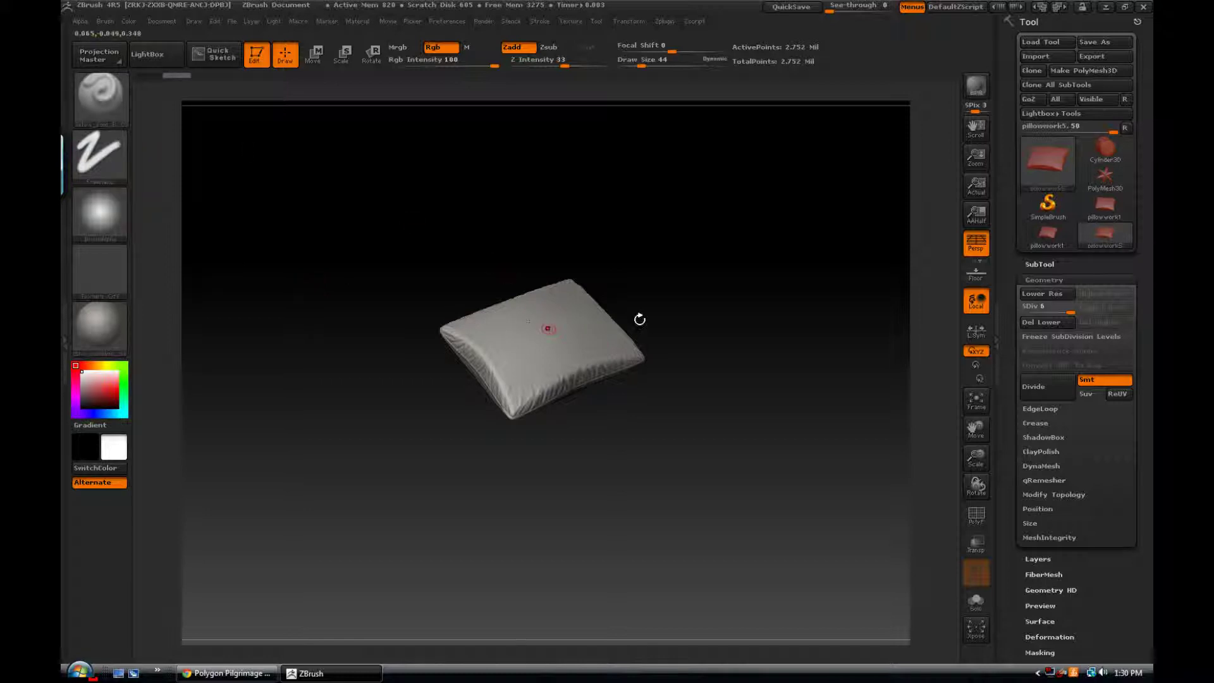
mouse_move(681, 323)
mouse_down()
mouse_move(674, 345)
mouse_move(710, 428)
mouse_move(689, 448)
mouse_move(660, 446)
mouse_up()
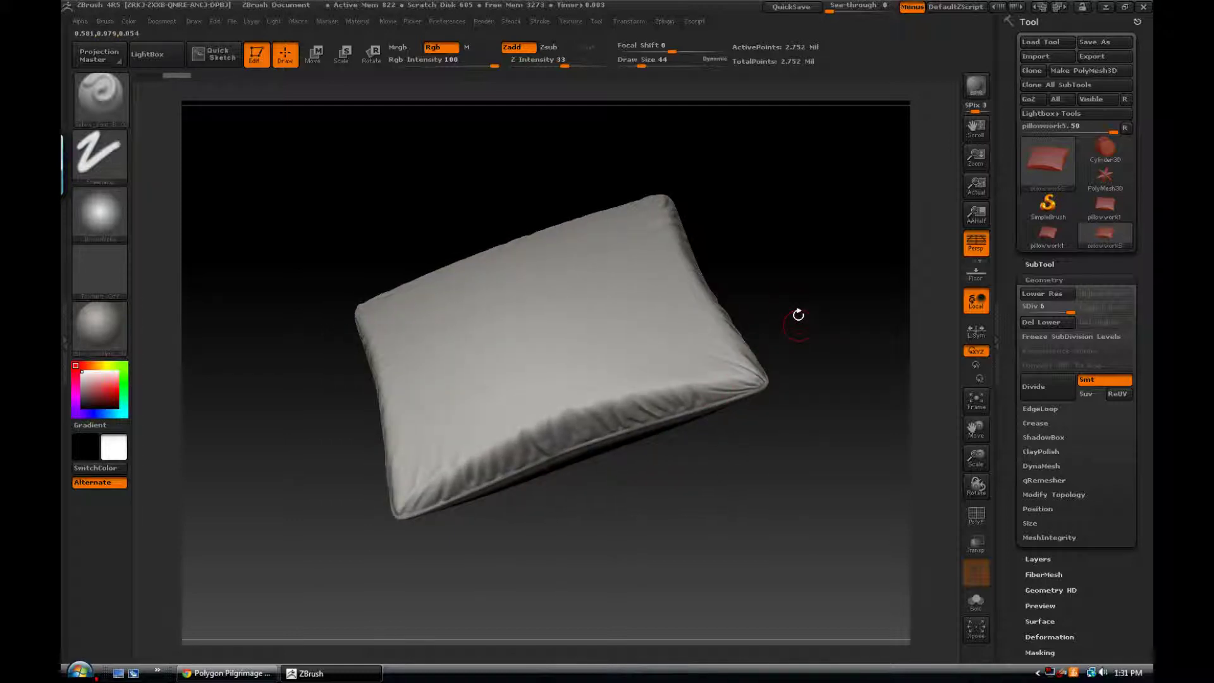
Examine the folds along the pillow's near edge and corners at closer range, viewing them from above and from low angles
mouse_move(800, 314)
mouse_down()
mouse_move(786, 340)
mouse_move(801, 311)
mouse_up()
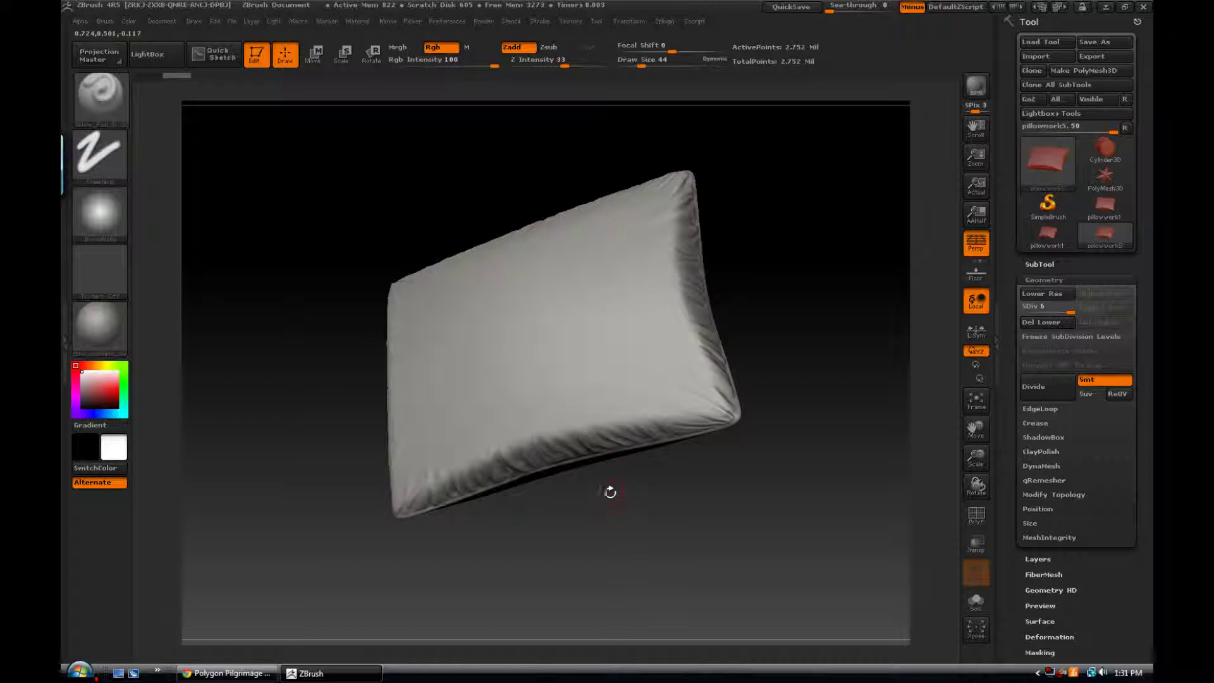
drag(610, 493, 640, 503)
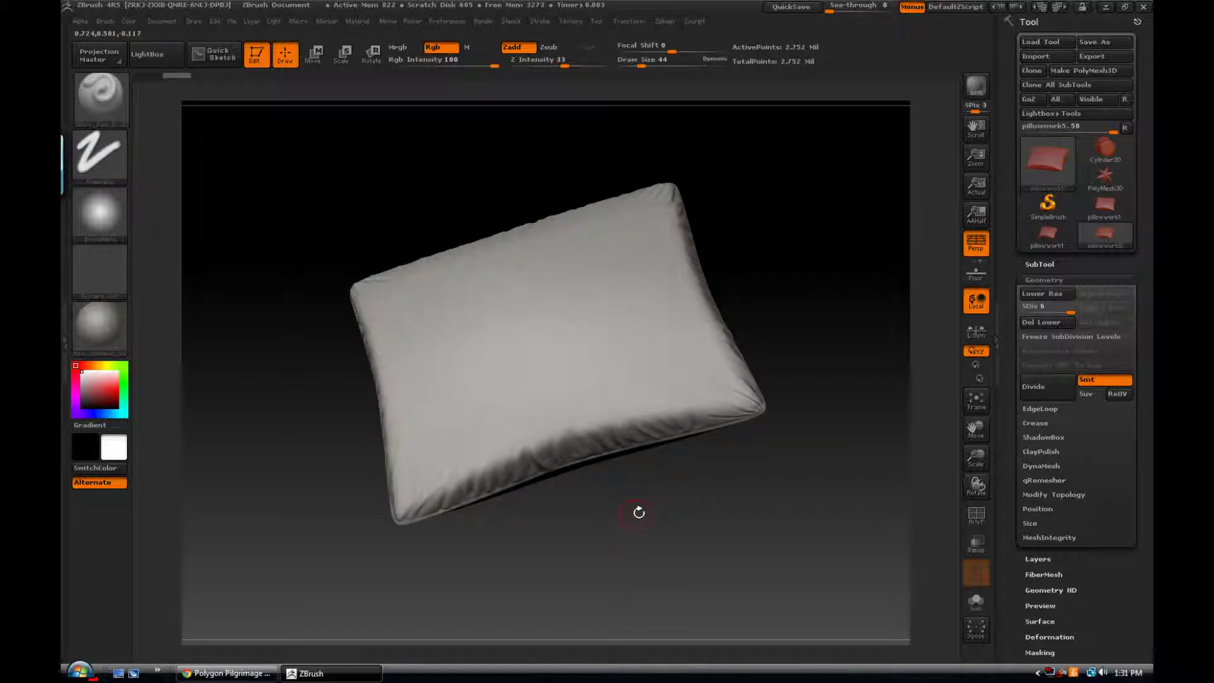
drag(648, 484, 796, 346)
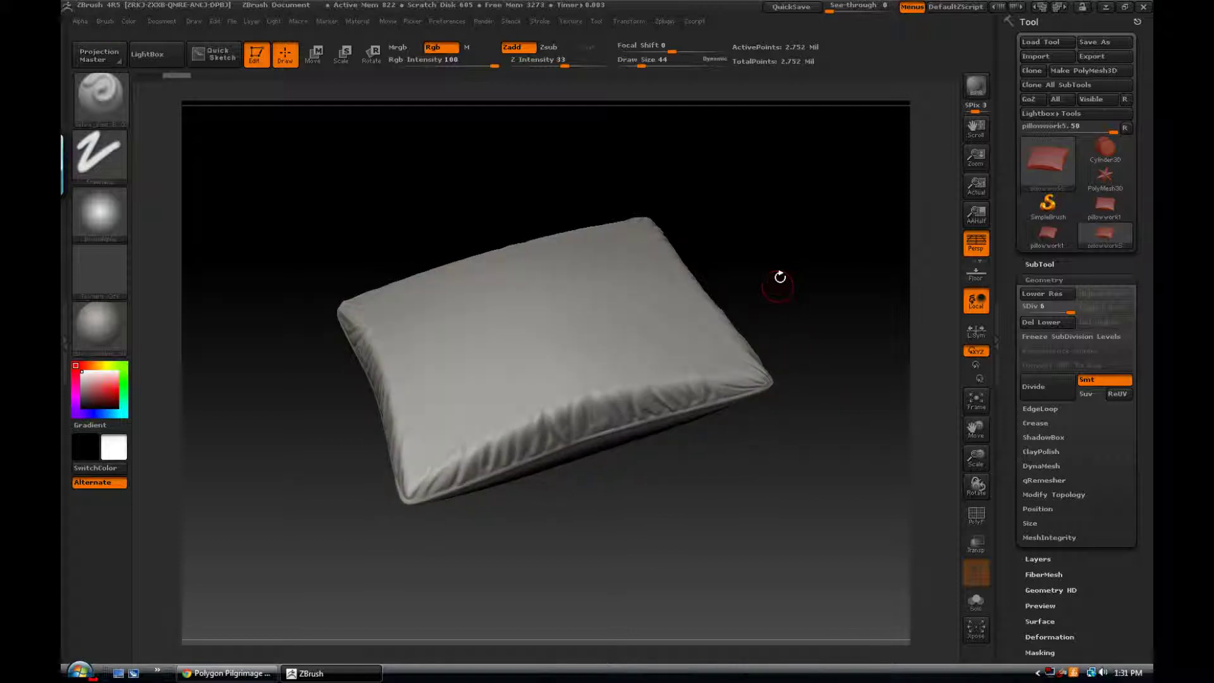
drag(793, 291, 783, 301)
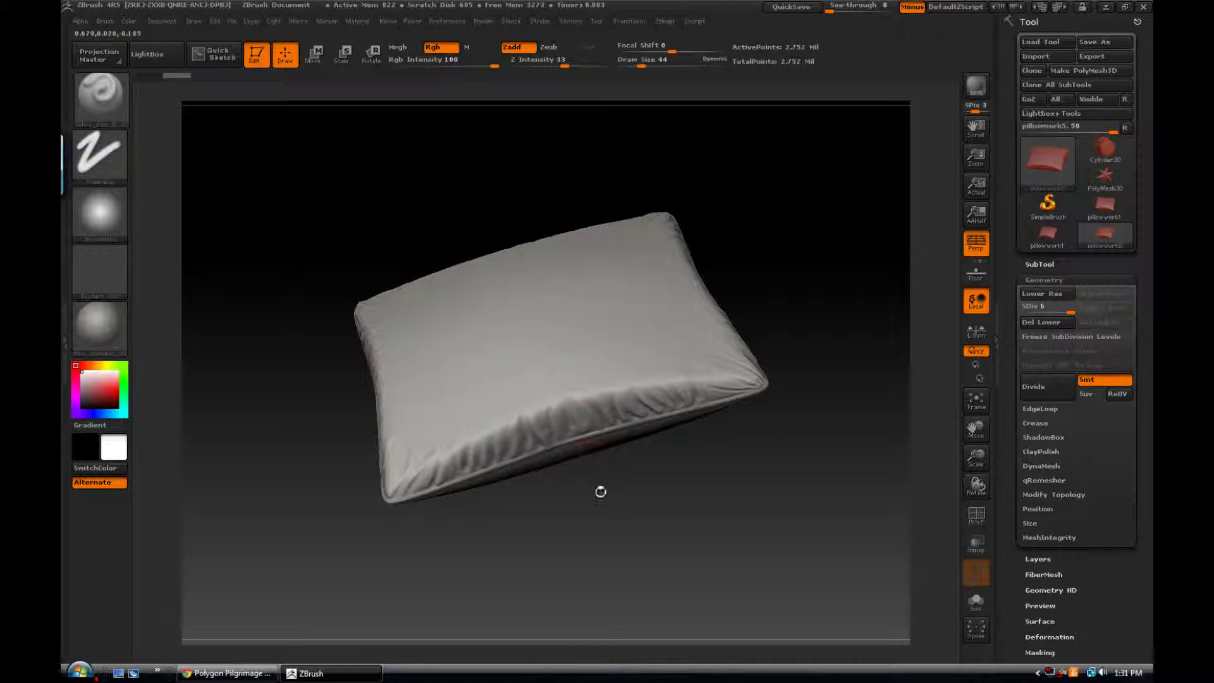
mouse_move(601, 491)
mouse_down()
mouse_move(566, 499)
mouse_move(591, 513)
mouse_up()
drag(779, 271, 761, 302)
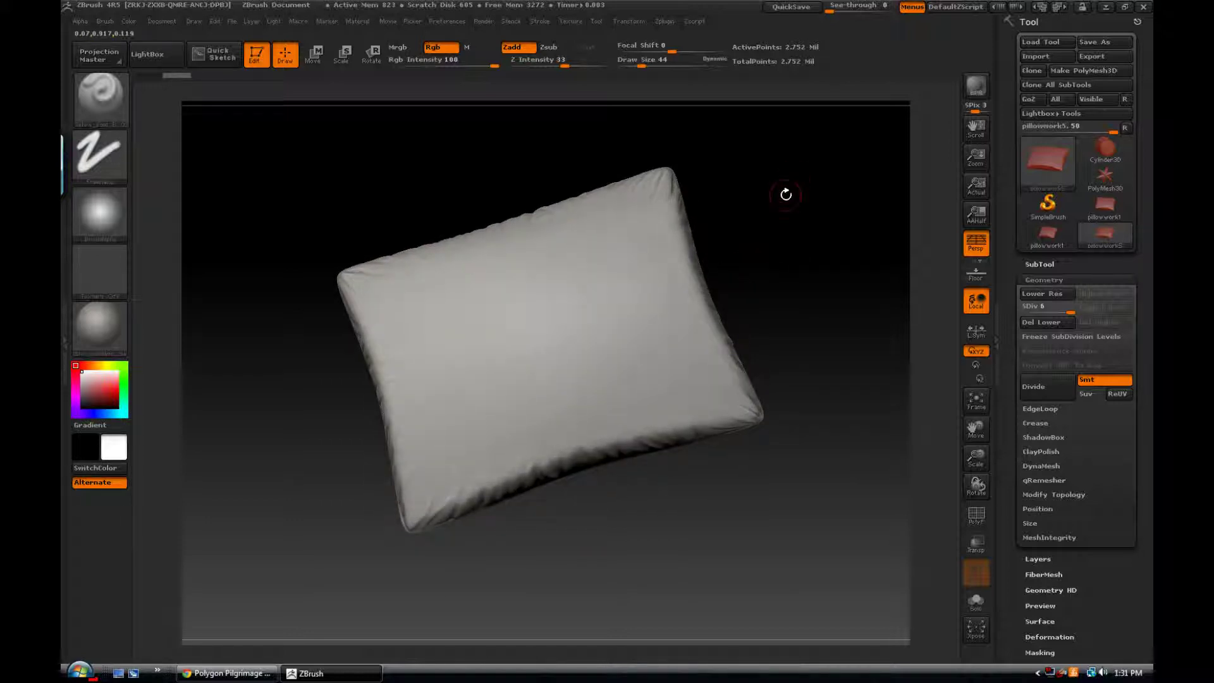